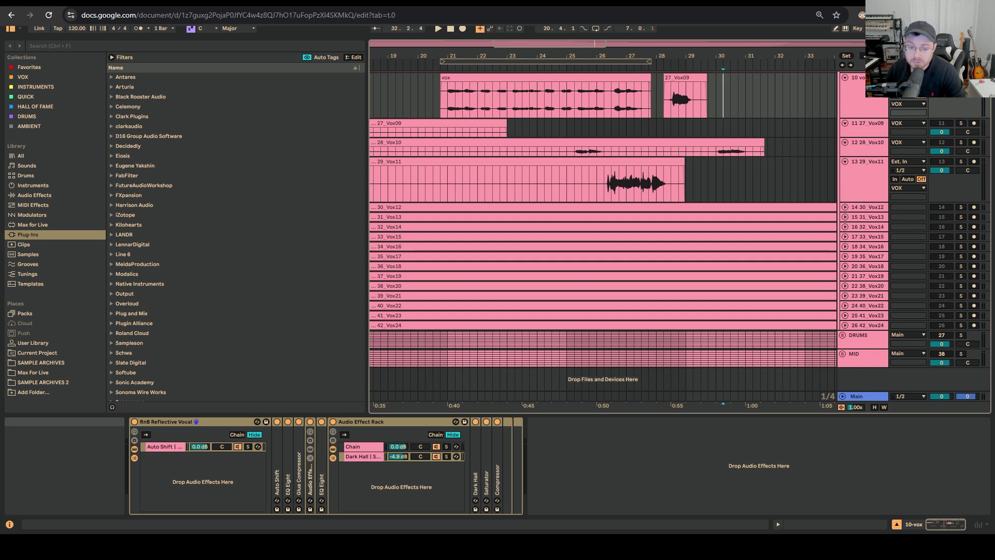
Play the vox clip from its start around bar 21, first with the RnB Reflective Vocal rack bypassed, and again with it active.
{"action": "left_click", "coordinate": [447, 96]}
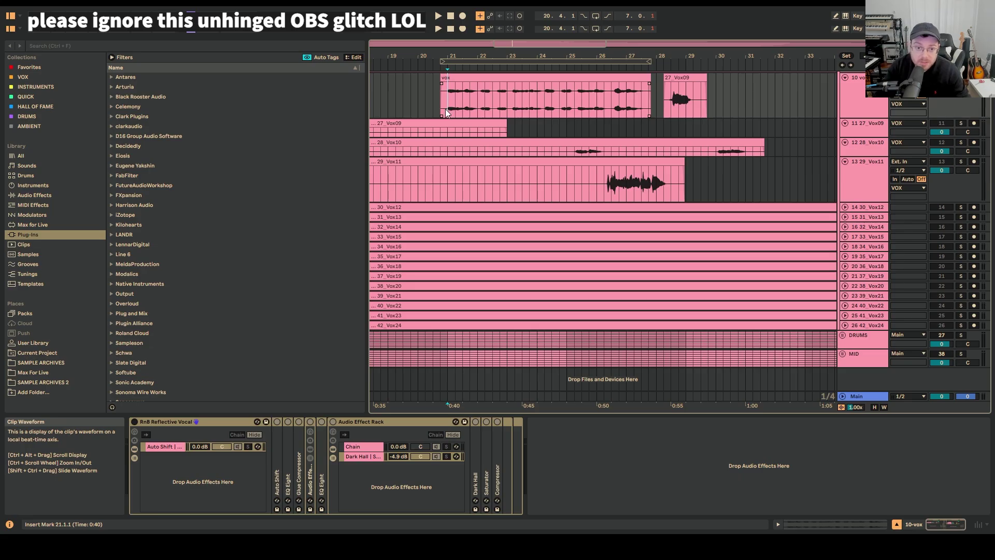
{"action": "key", "text": "space"}
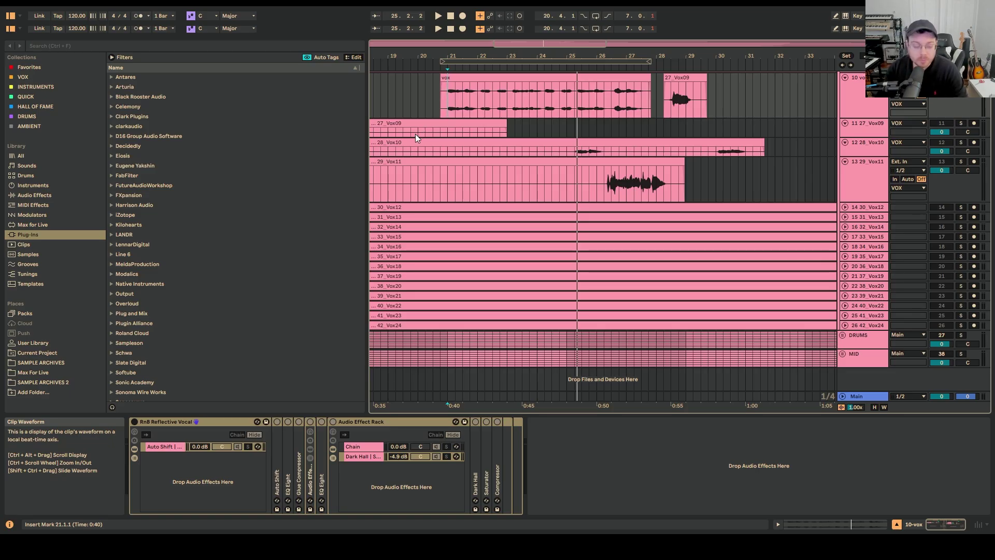
{"action": "left_click", "coordinate": [133, 422]}
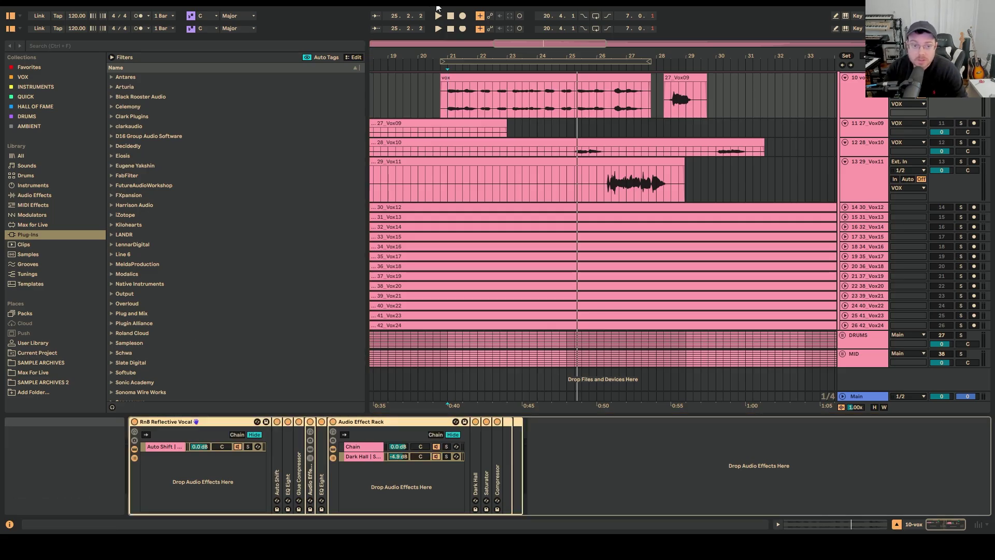
{"action": "key", "text": "space"}
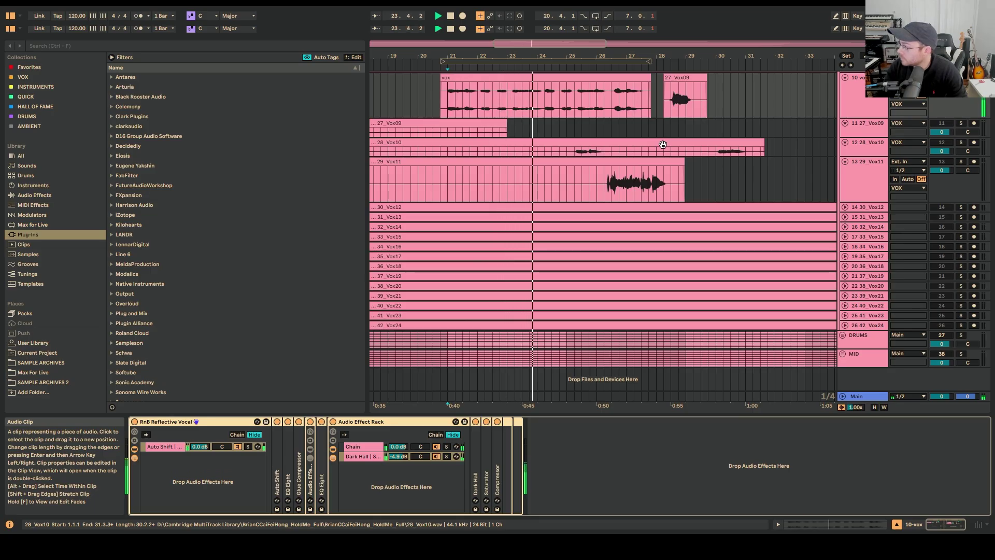
{"action": "left_click", "coordinate": [452, 29]}
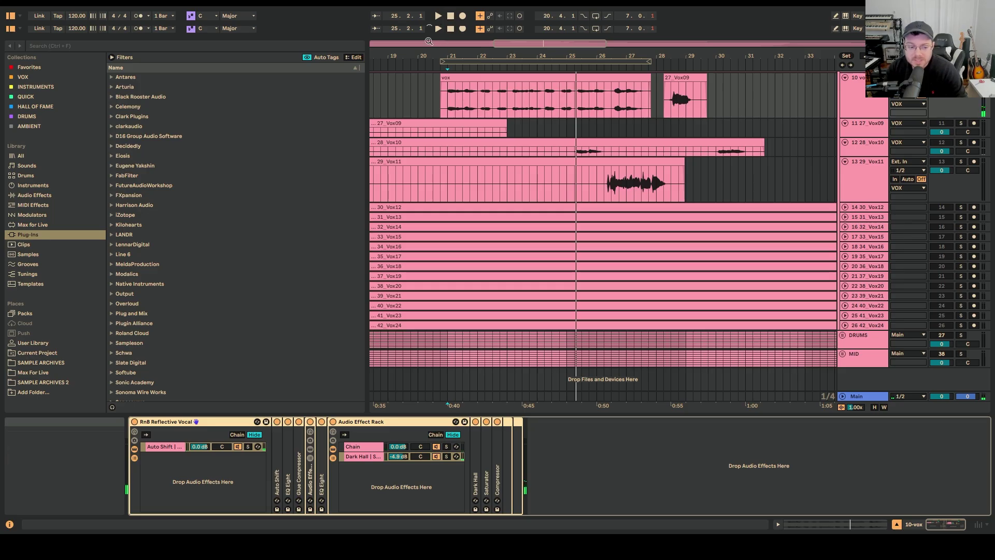
Bypass the RnB Reflective Vocal rack, play the dry vocal for comparison, and reactivate the rack.
{"action": "left_click", "coordinate": [134, 421]}
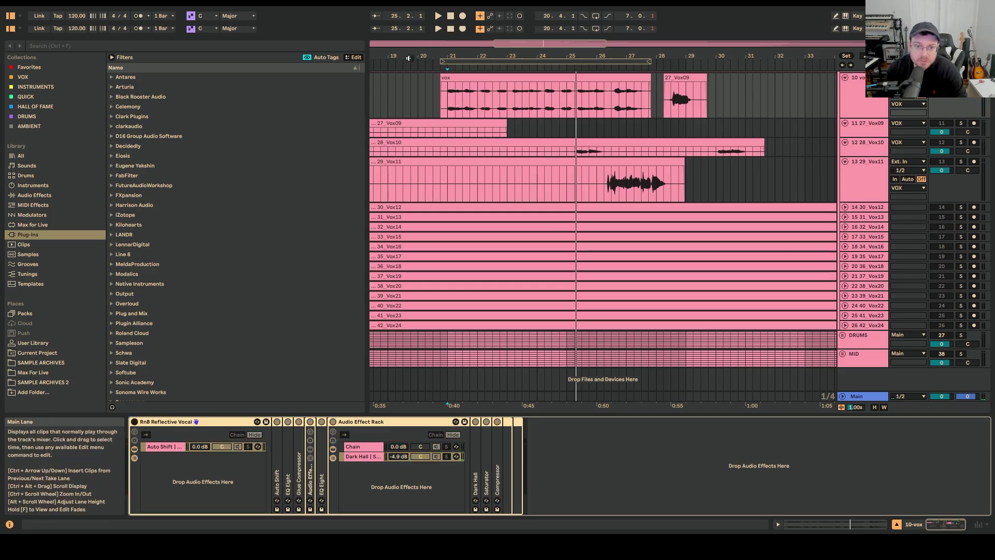
{"action": "left_click", "coordinate": [437, 29]}
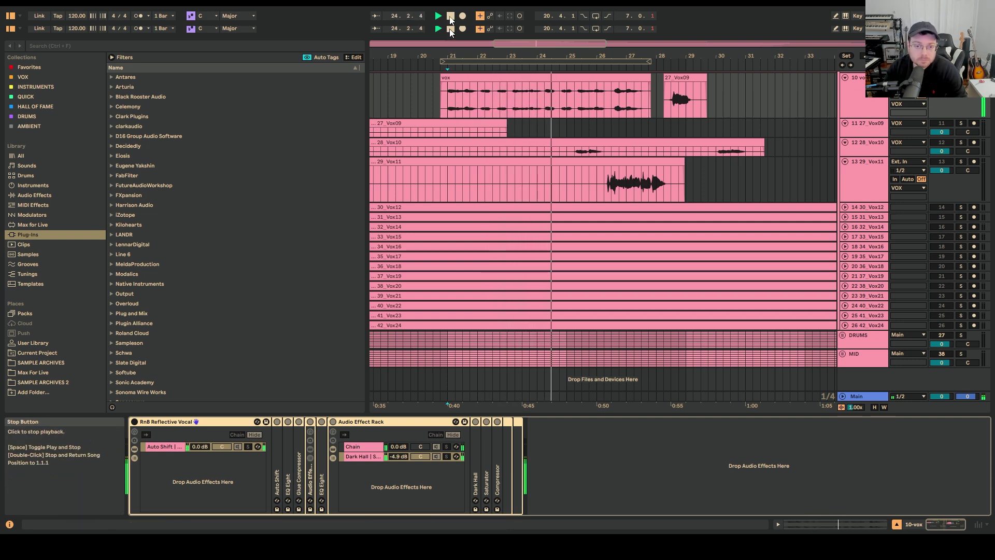
{"action": "left_click", "coordinate": [450, 29]}
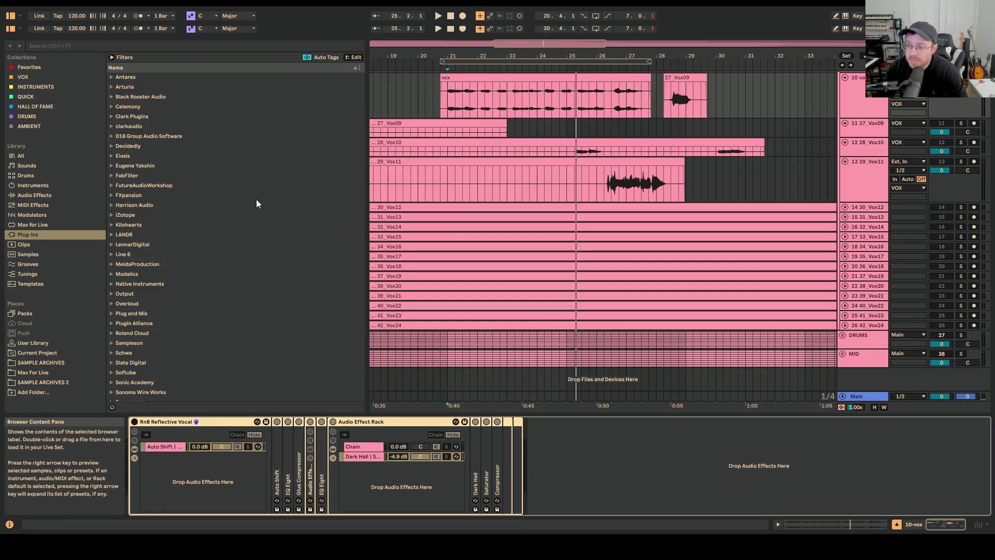
{"action": "left_click", "coordinate": [134, 421]}
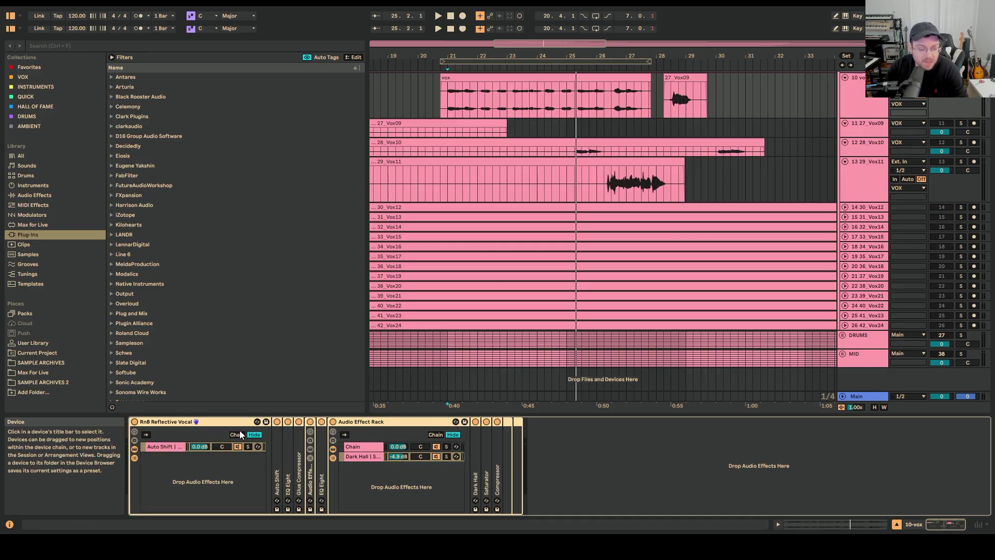
Deactivate both inner Audio Effect Racks, both EQ Eights and the Glue Compressor, leaving only Auto Shift active in the vocal chain.
{"action": "left_click", "coordinate": [412, 424]}
{"action": "left_click", "coordinate": [332, 422]}
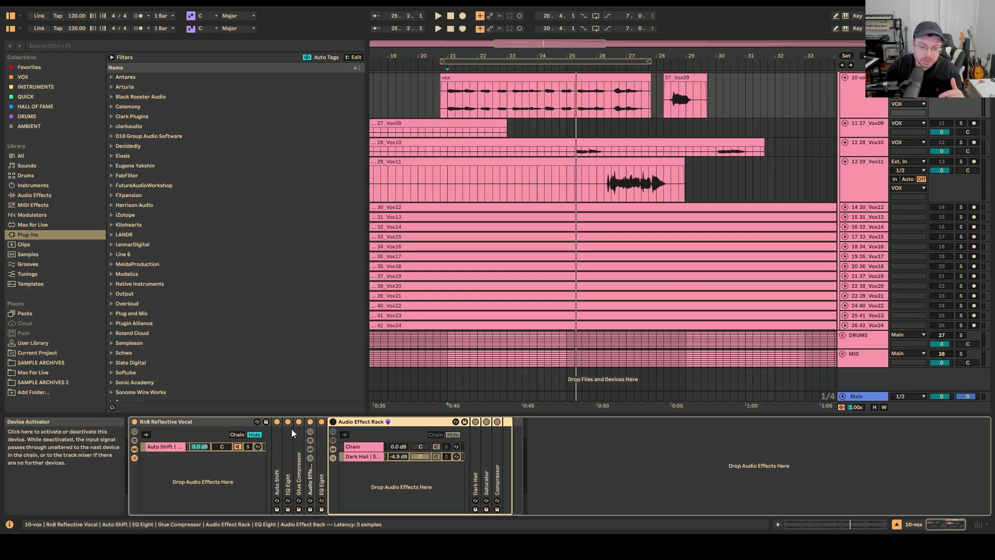
{"action": "left_click", "coordinate": [322, 422]}
{"action": "left_click", "coordinate": [309, 422]}
{"action": "left_click", "coordinate": [298, 422]}
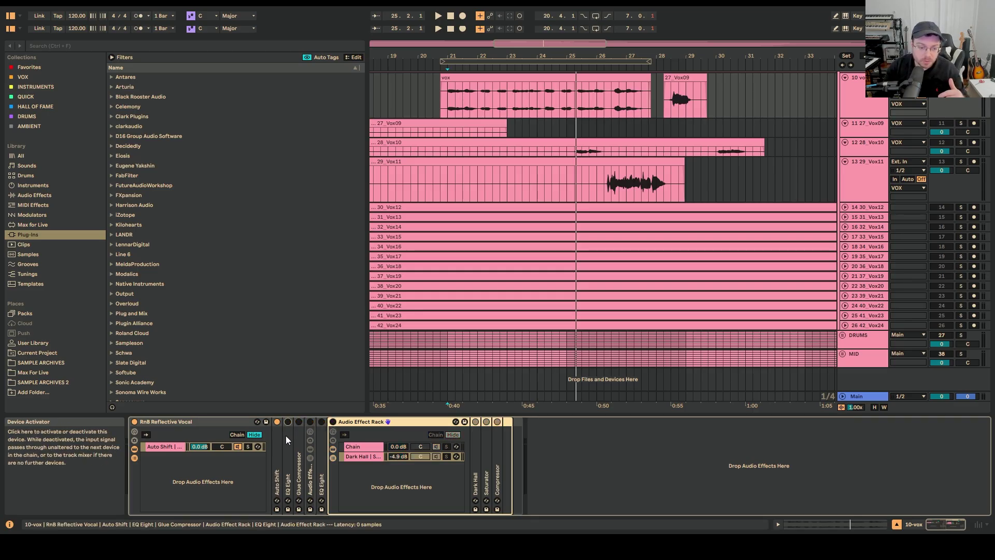
Unfold Auto Shift, the first EQ Eight and the Glue Compressor one after another to examine their settings.
{"action": "double_click", "coordinate": [279, 454]}
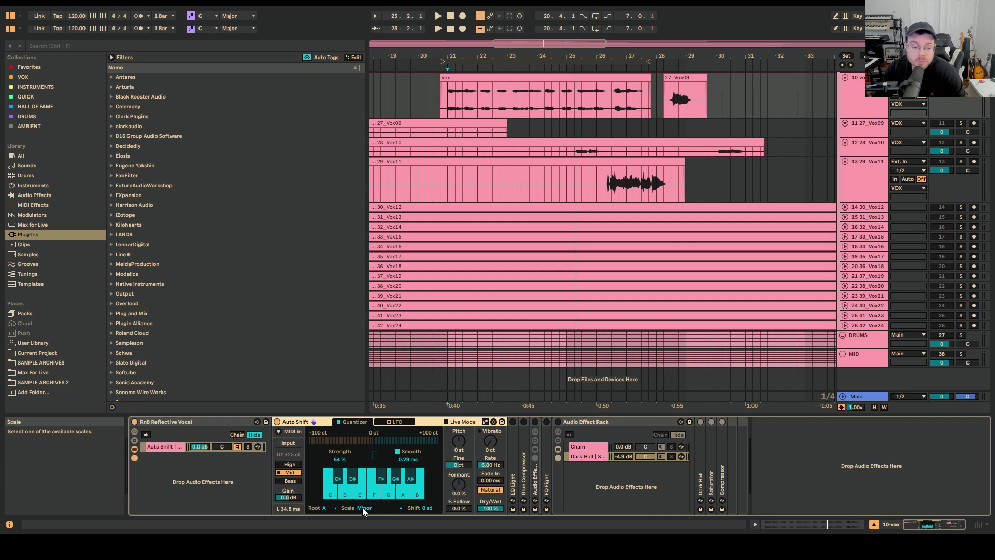
{"action": "double_click", "coordinate": [302, 422]}
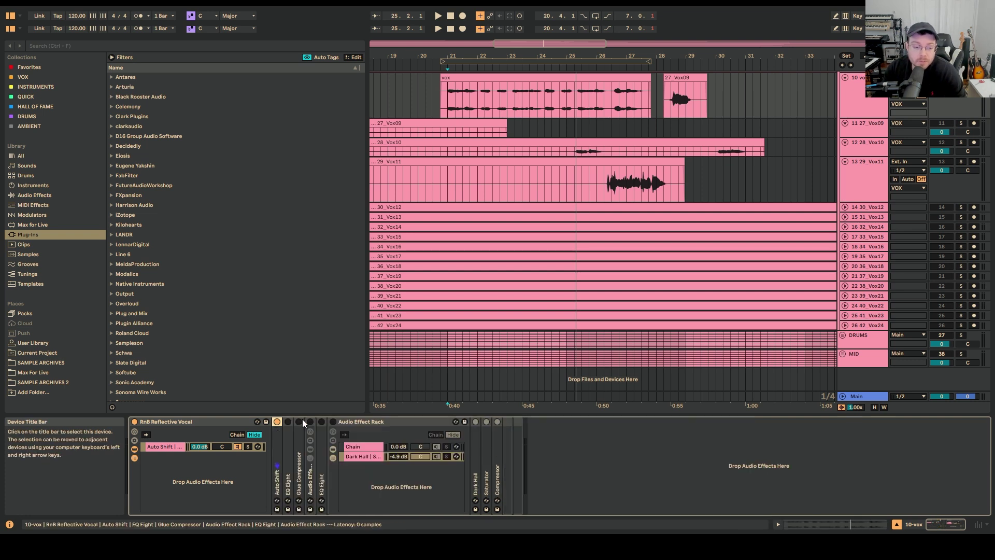
{"action": "left_click", "coordinate": [288, 465]}
{"action": "double_click", "coordinate": [287, 459]}
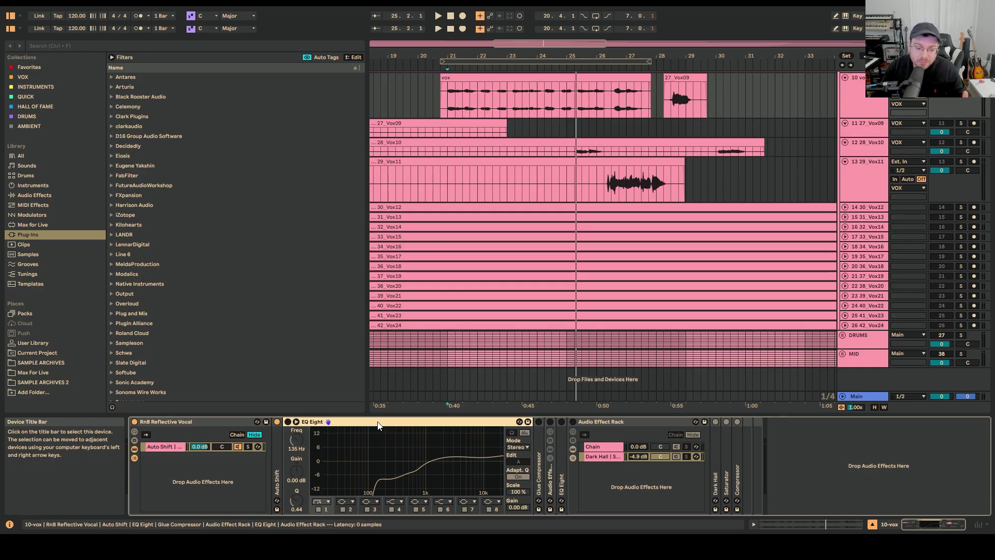
{"action": "double_click", "coordinate": [363, 421]}
{"action": "double_click", "coordinate": [298, 479]}
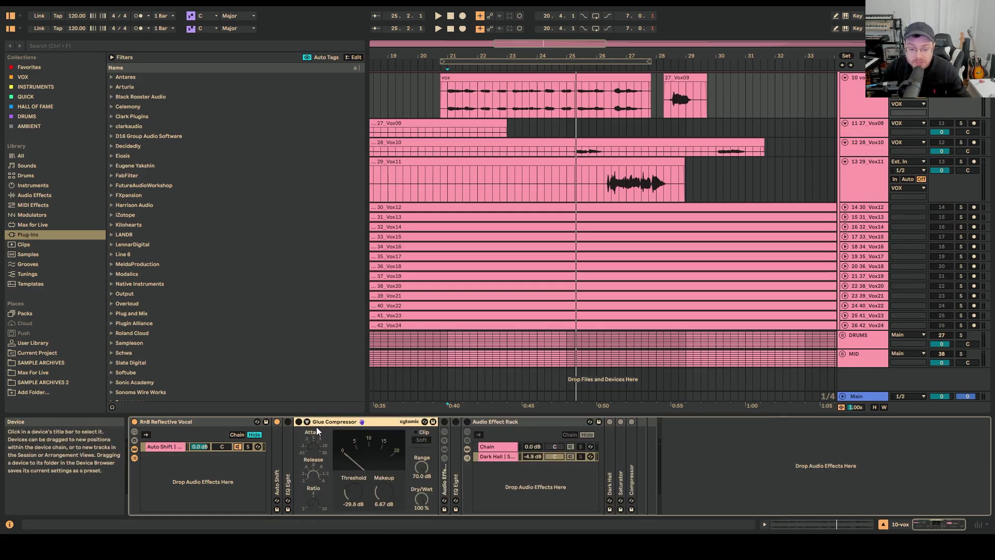
Reactivate the first EQ Eight and the Glue Compressor, and compare the vocal with the whole rack bypassed and active.
{"action": "left_click", "coordinate": [288, 421]}
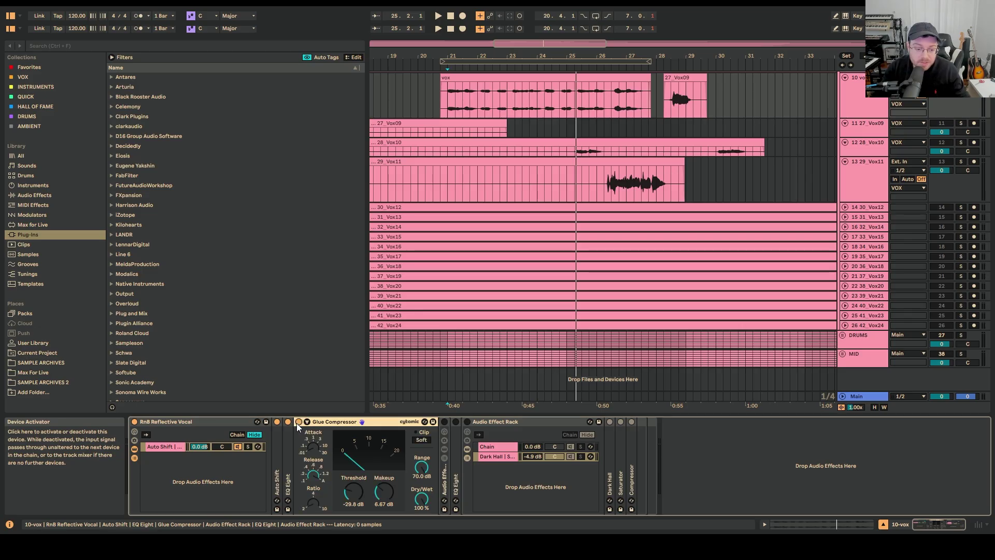
{"action": "left_click", "coordinate": [135, 421]}
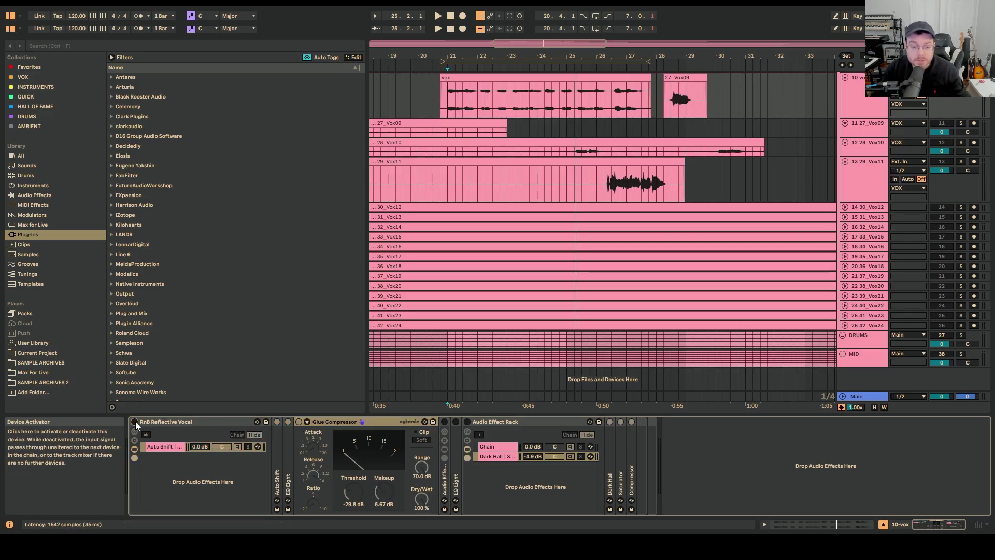
{"action": "key", "text": "space"}
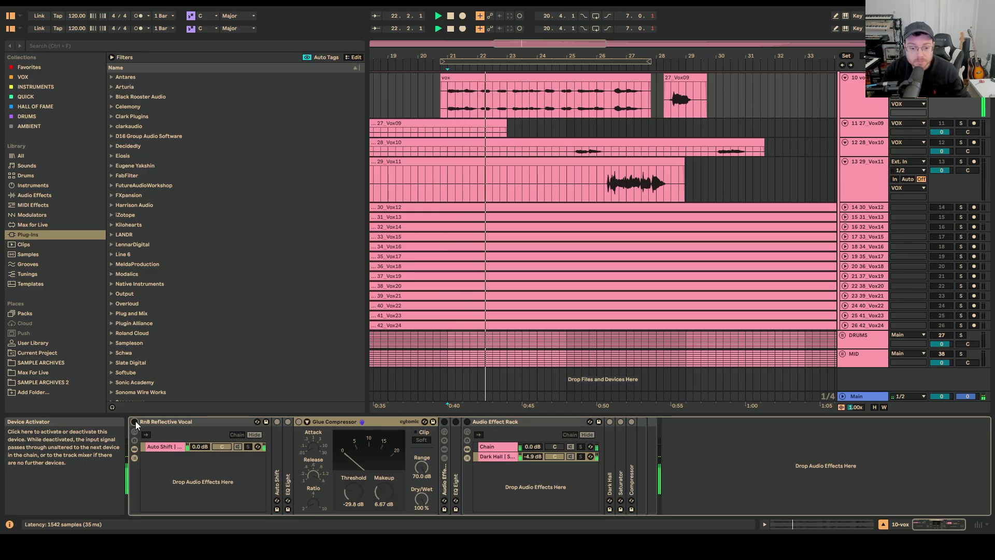
{"action": "left_click", "coordinate": [135, 421]}
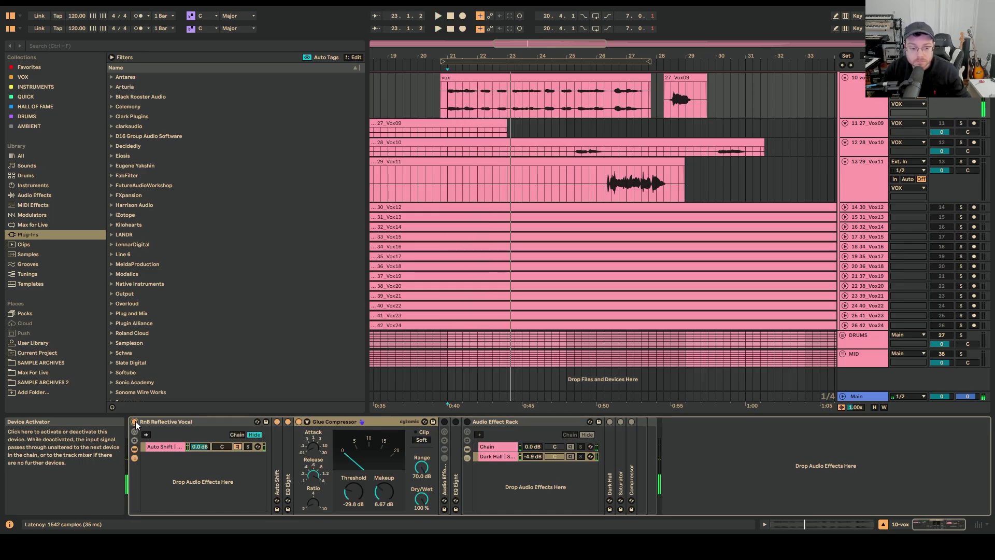
{"action": "key", "text": "space"}
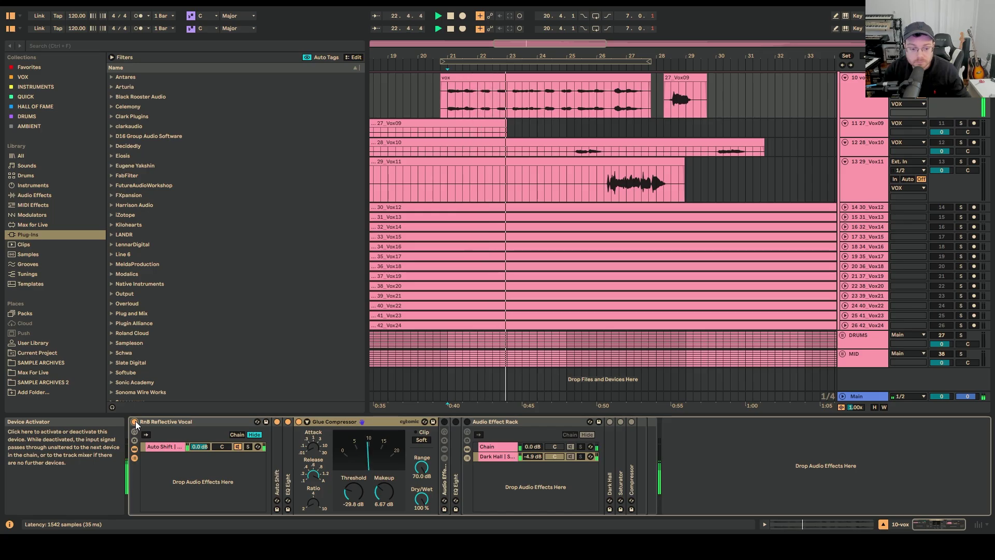
{"action": "key", "text": "space"}
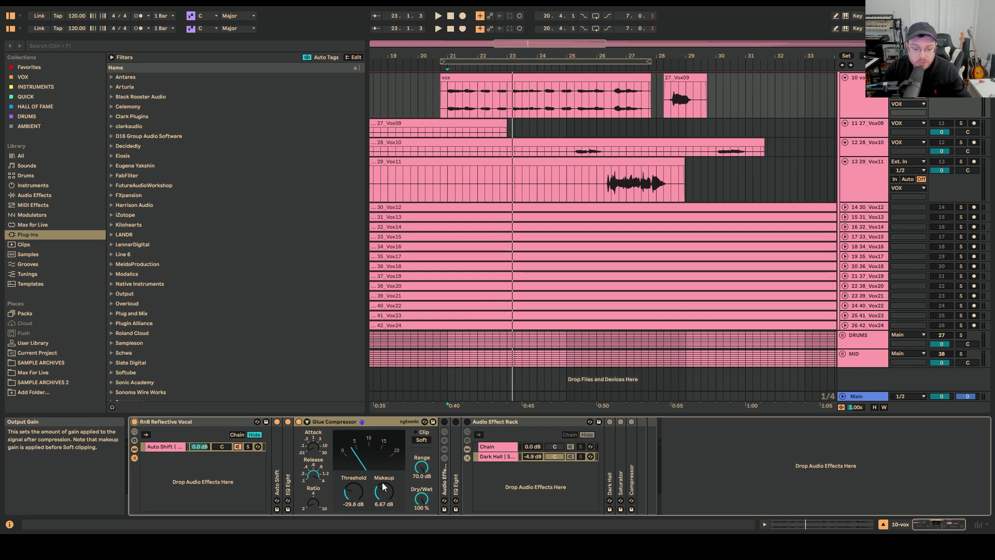
Unfold Auto Shift and the first inner Audio Effect Rack, and step through the rack's parallel chains up to the dry chain.
{"action": "double_click", "coordinate": [278, 473]}
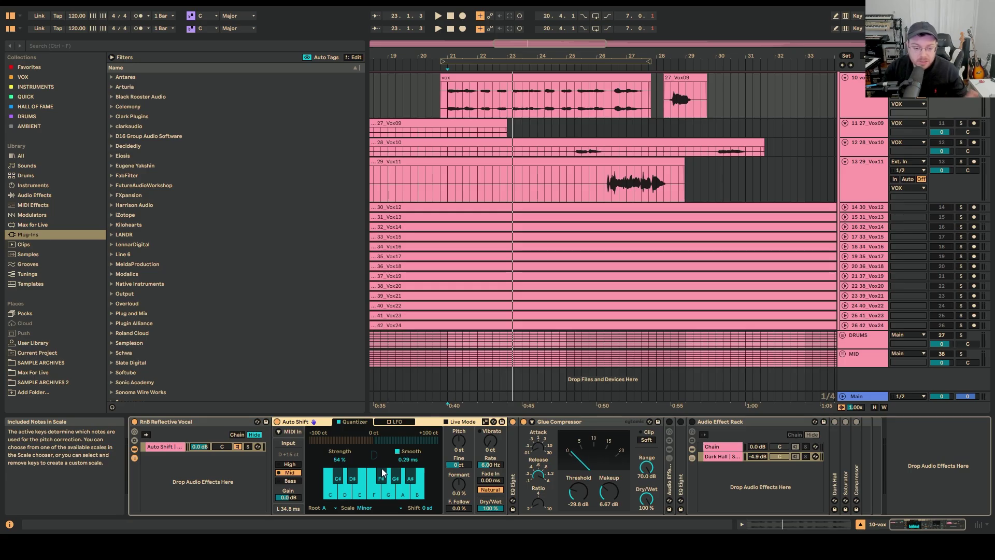
{"action": "left_click", "coordinate": [515, 479]}
{"action": "double_click", "coordinate": [515, 479]}
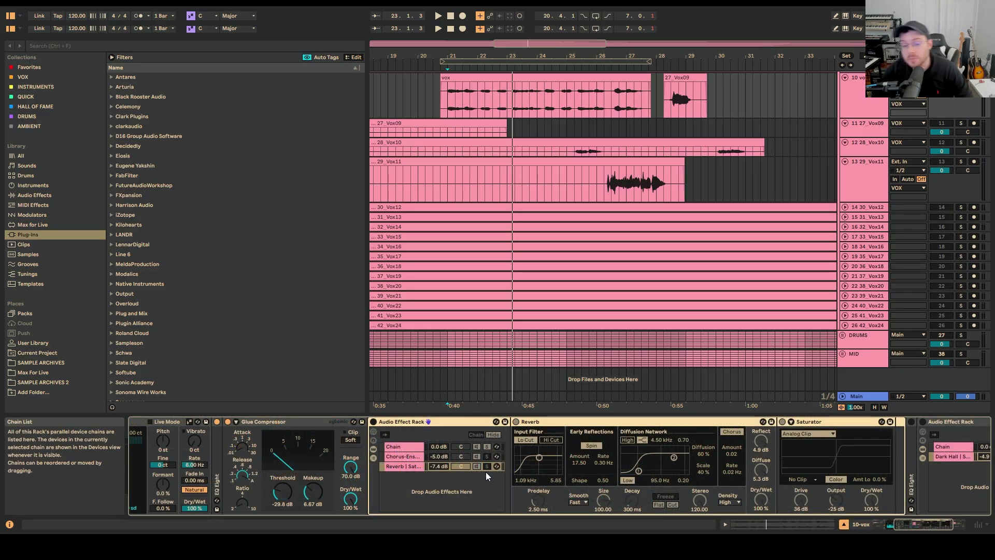
{"action": "key", "text": "Up"}
{"action": "key", "text": "Up"}
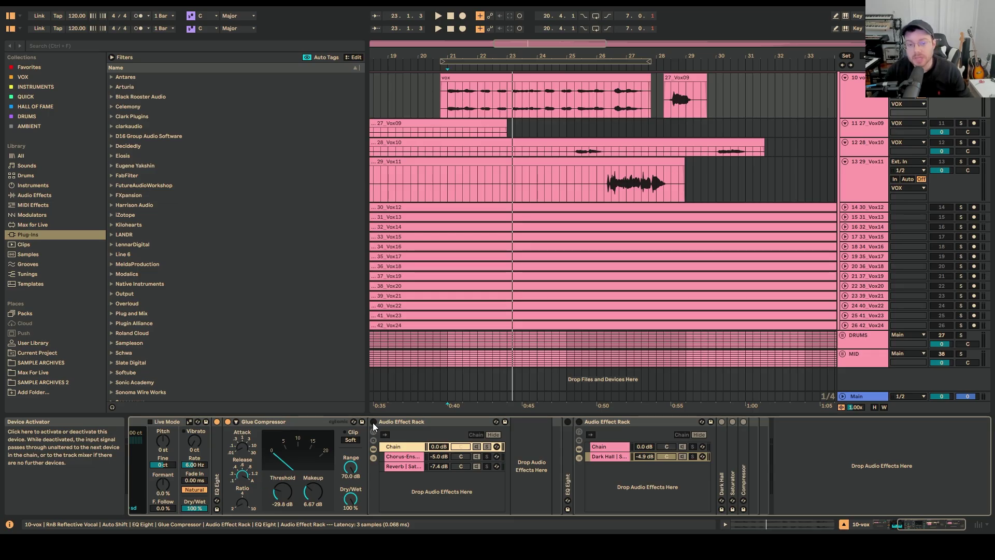
Play the vocal while switching the Audio Effect Rack with the chorus and reverb chains off and on, leaving it active.
{"action": "key", "text": "space"}
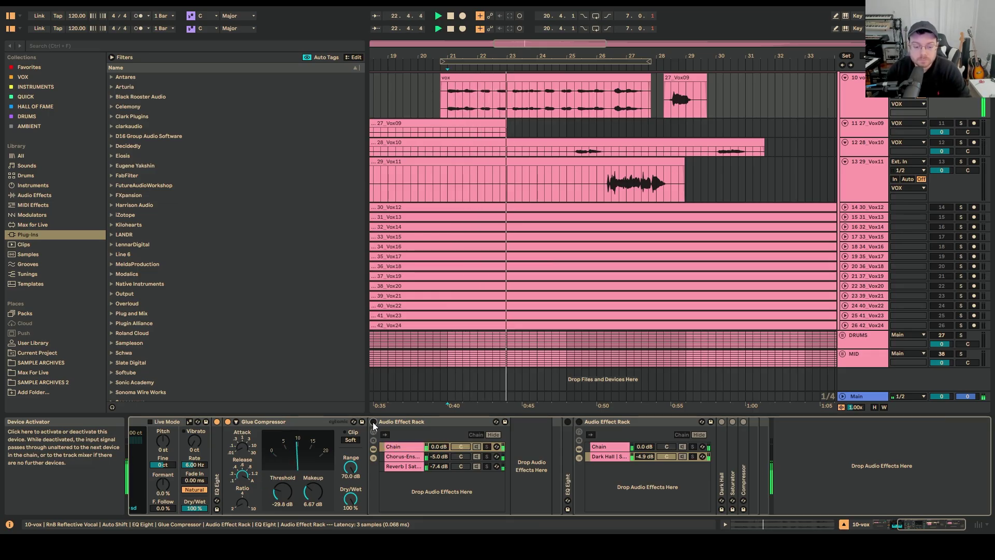
{"action": "left_click", "coordinate": [373, 421]}
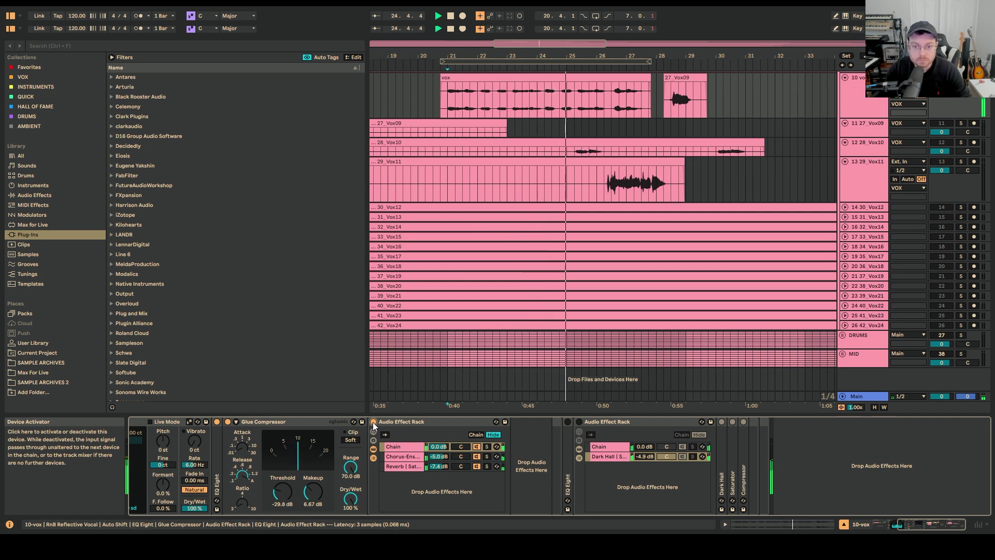
{"action": "left_click", "coordinate": [373, 421]}
{"action": "key", "text": "space"}
{"action": "key", "text": "space"}
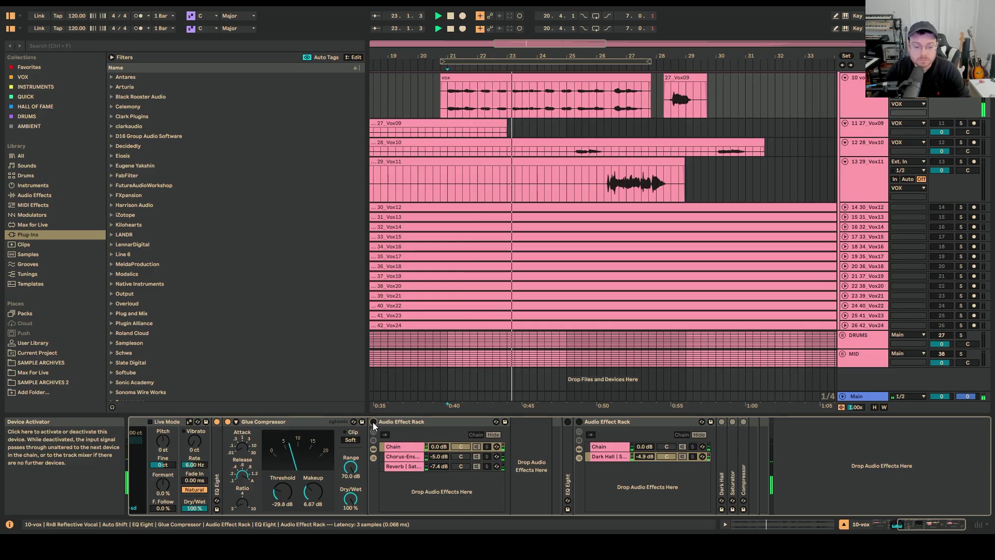
{"action": "left_click", "coordinate": [373, 421]}
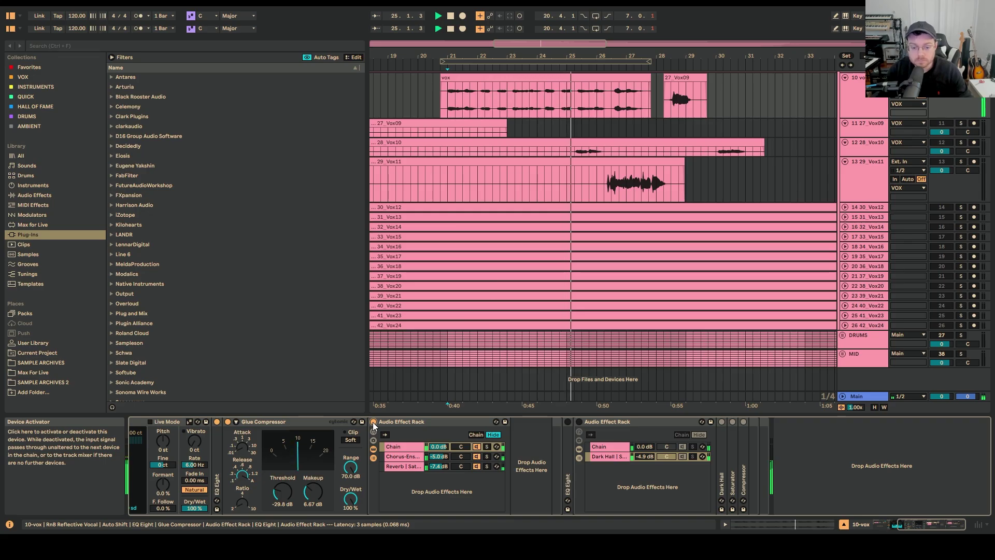
Examine the Chorus-Ensemble chain and the Reverb and Saturator chain of the Audio Effect Rack, comparing their device settings.
{"action": "left_click", "coordinate": [404, 456]}
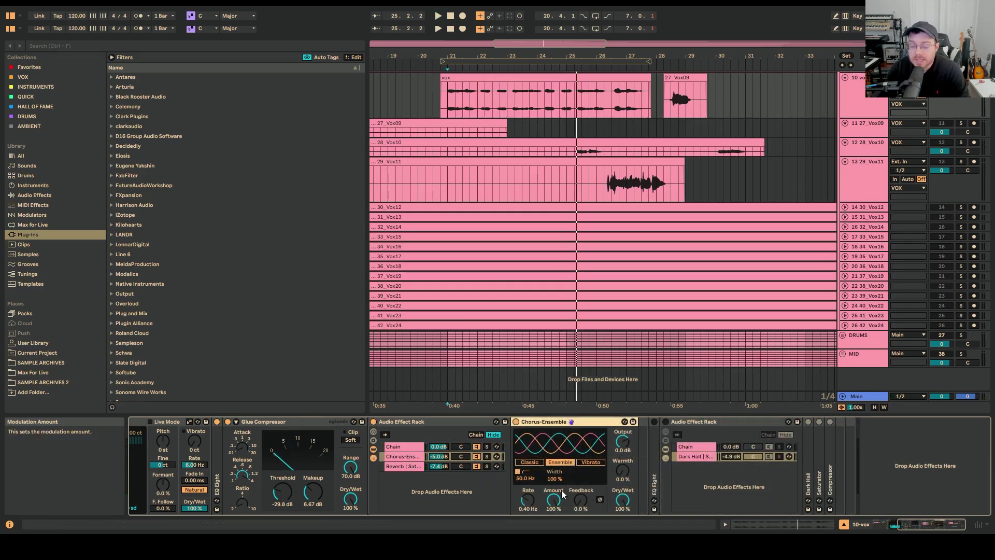
{"action": "left_click", "coordinate": [407, 467]}
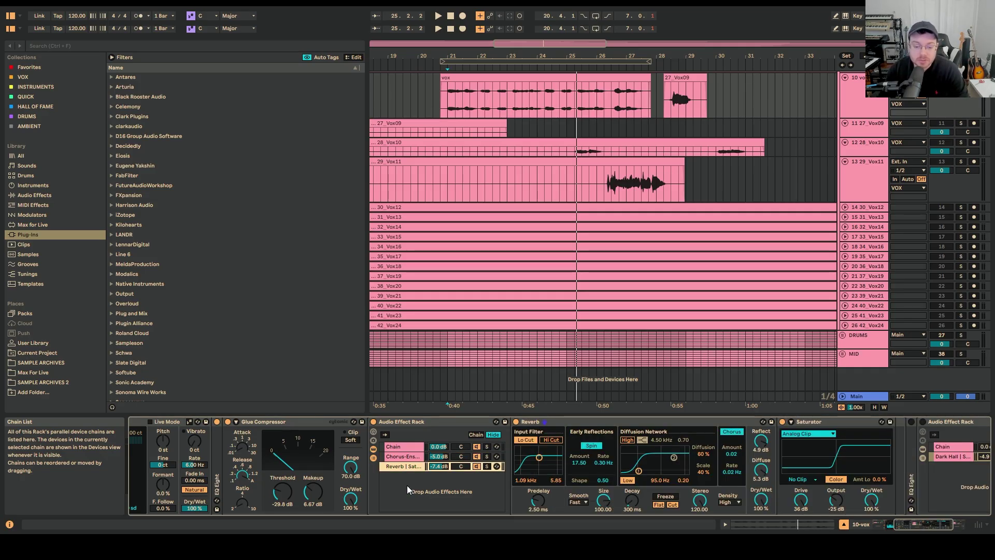
{"action": "left_click_drag", "start_coordinate": [941, 524], "coordinate": [947, 524]}
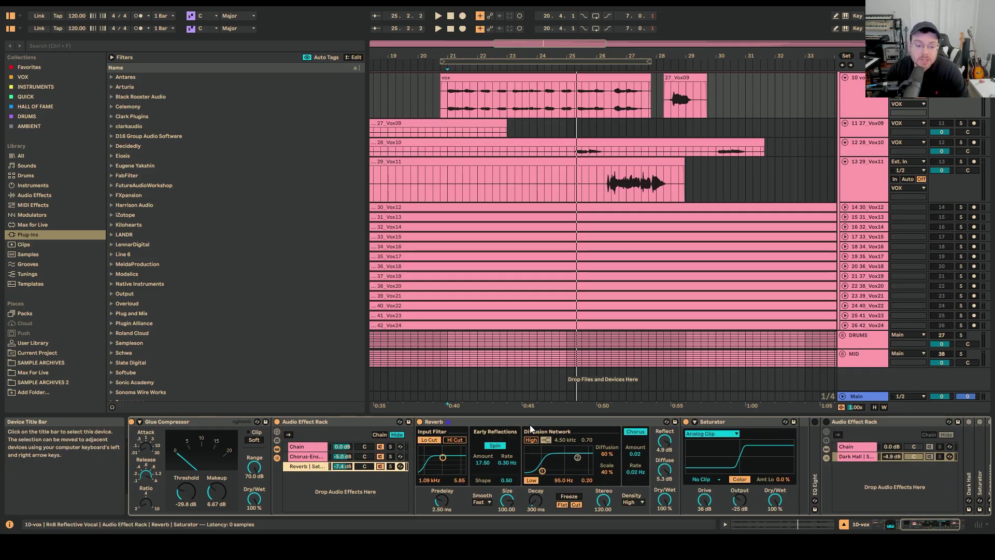
{"action": "left_click", "coordinate": [316, 457]}
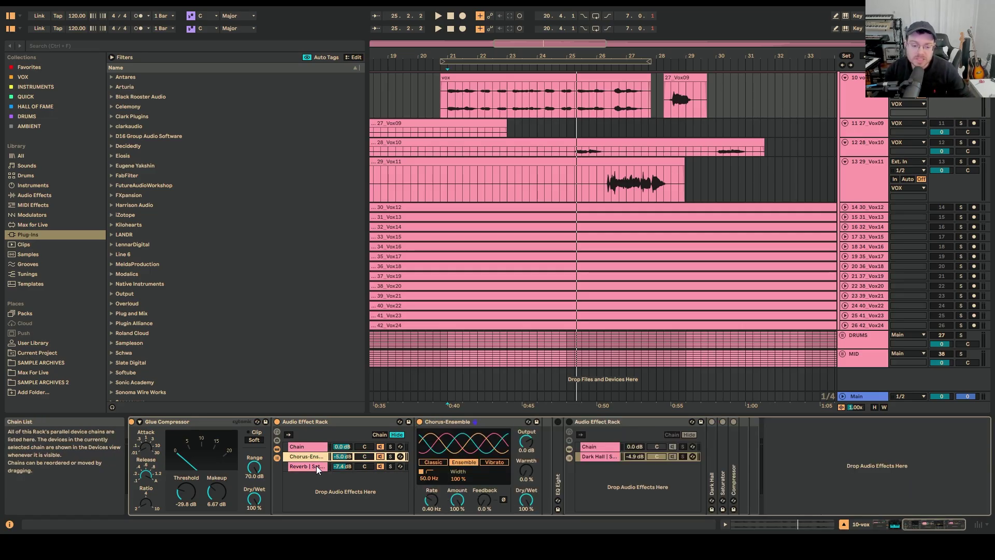
{"action": "left_click", "coordinate": [316, 465]}
{"action": "left_click", "coordinate": [317, 457]}
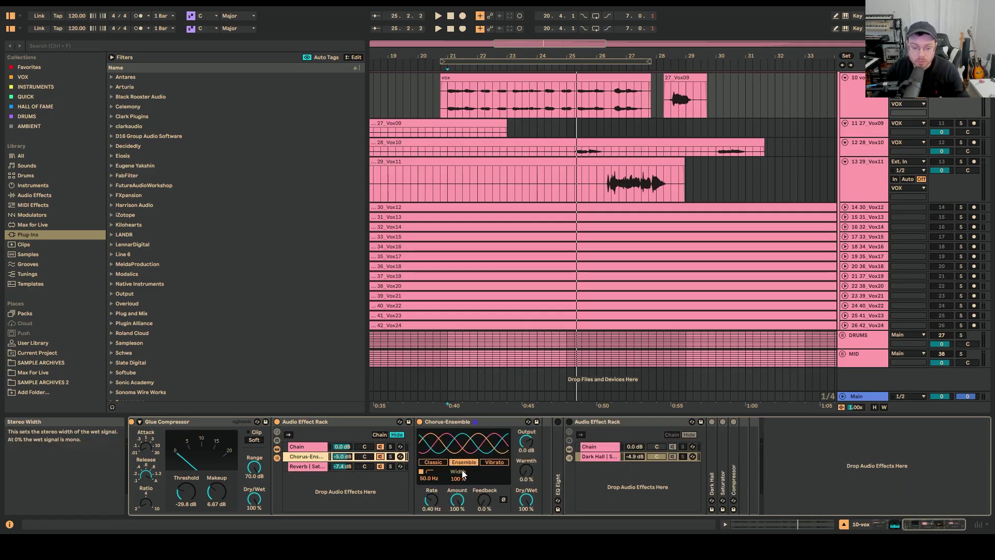
{"action": "left_click", "coordinate": [314, 466]}
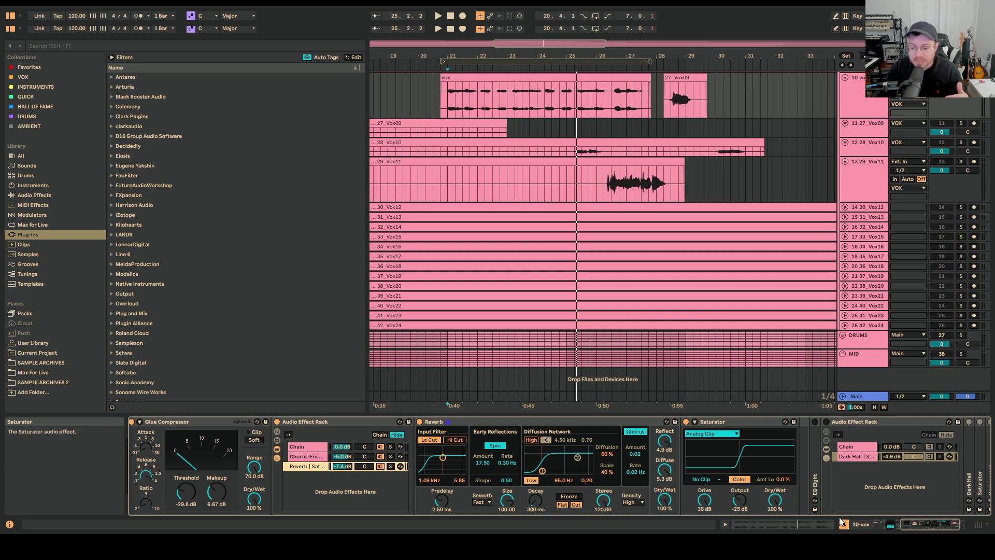
{"action": "left_click", "coordinate": [913, 525]}
{"action": "left_click_drag", "start_coordinate": [913, 525], "coordinate": [915, 525]}
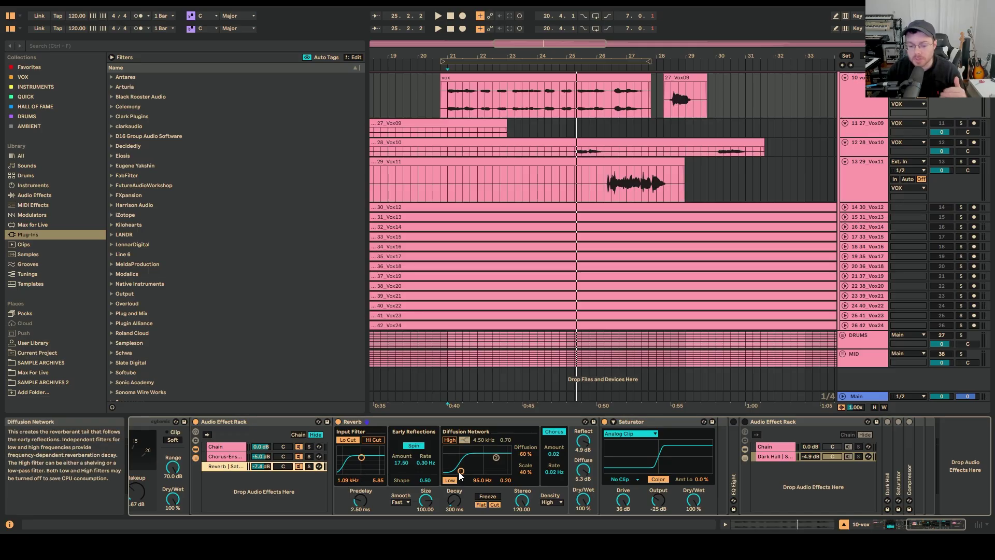
Play the vocal with the Reverb and Saturator chain deactivated, and reactivate the chain to compare the sound.
{"action": "left_click", "coordinate": [300, 465]}
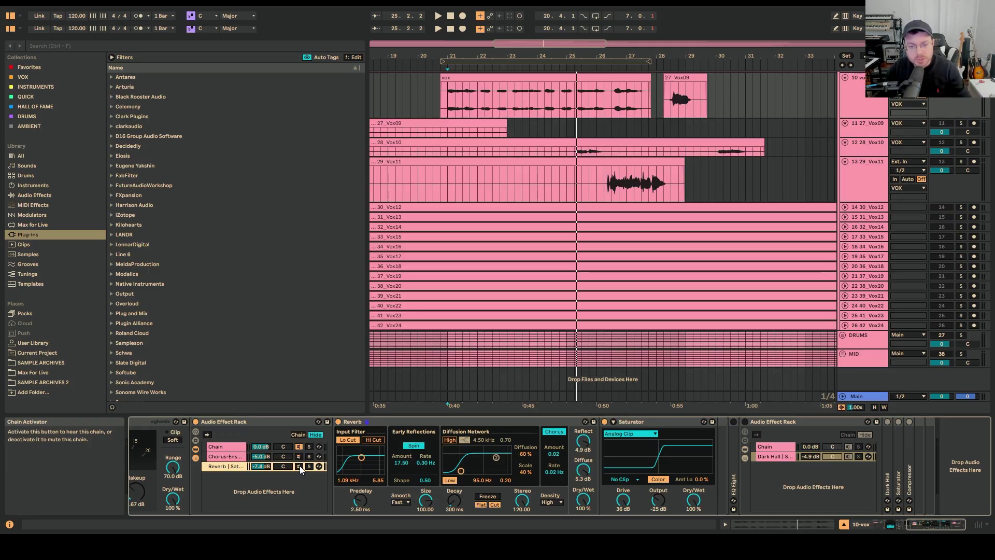
{"action": "key", "text": "space"}
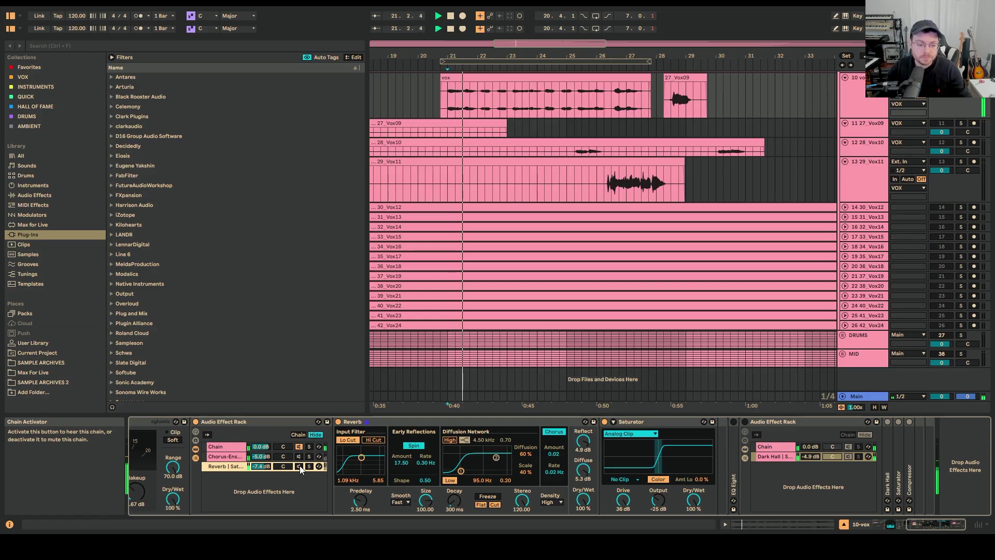
{"action": "key", "text": "space"}
{"action": "left_click", "coordinate": [299, 465]}
{"action": "key", "text": "space"}
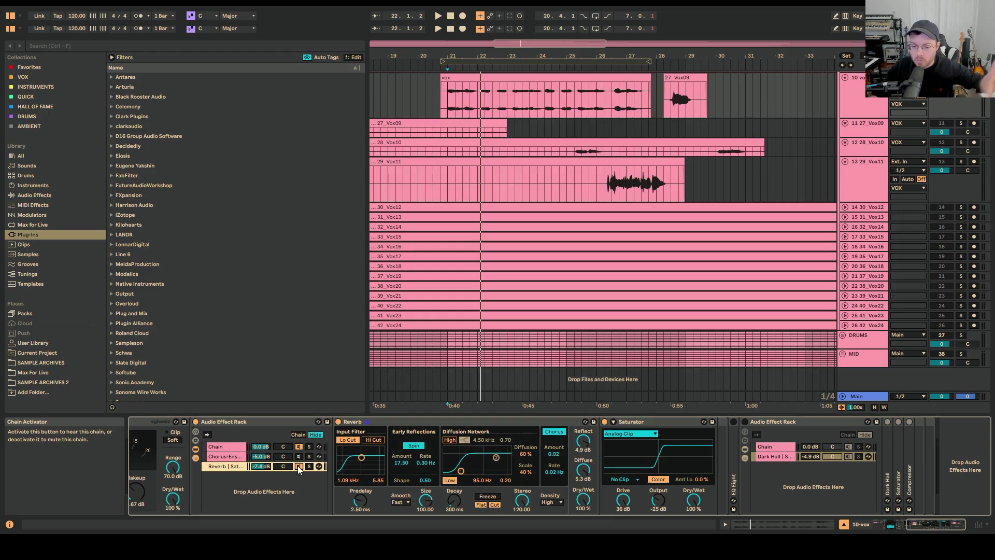
Solo the Reverb and Saturator chain, audition it briefly with the vocal, and release the solo.
{"action": "left_click", "coordinate": [307, 467]}
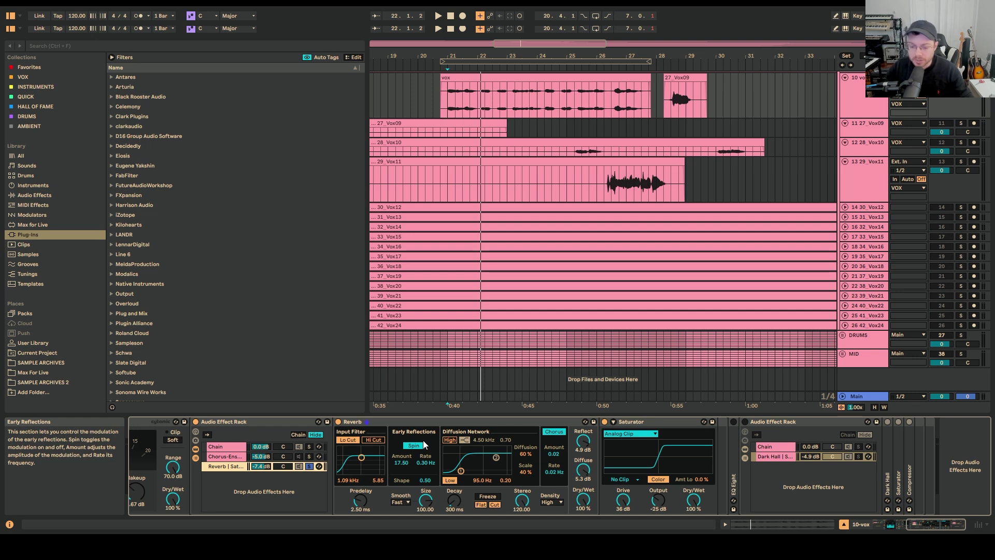
{"action": "key", "text": "space"}
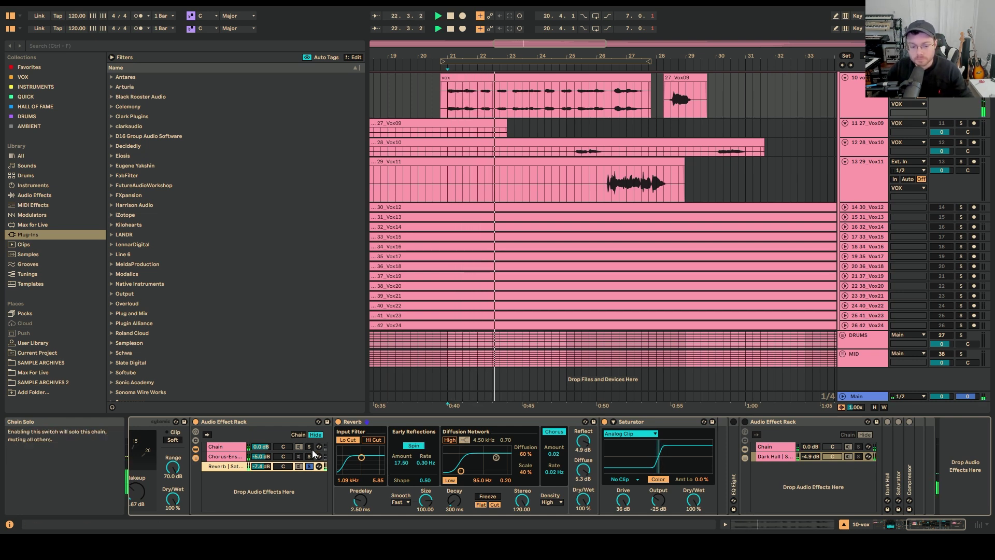
{"action": "key", "text": "space"}
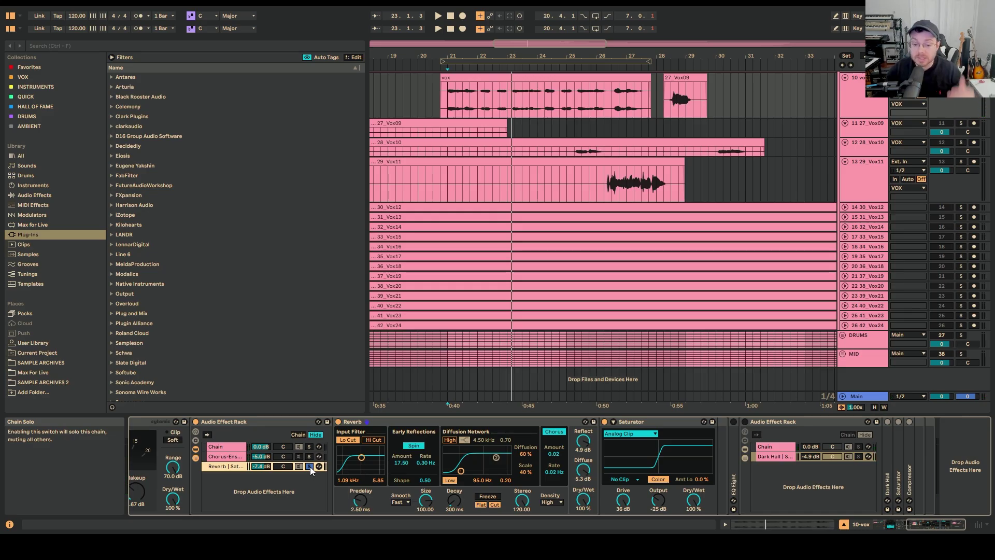
{"action": "left_click", "coordinate": [309, 467]}
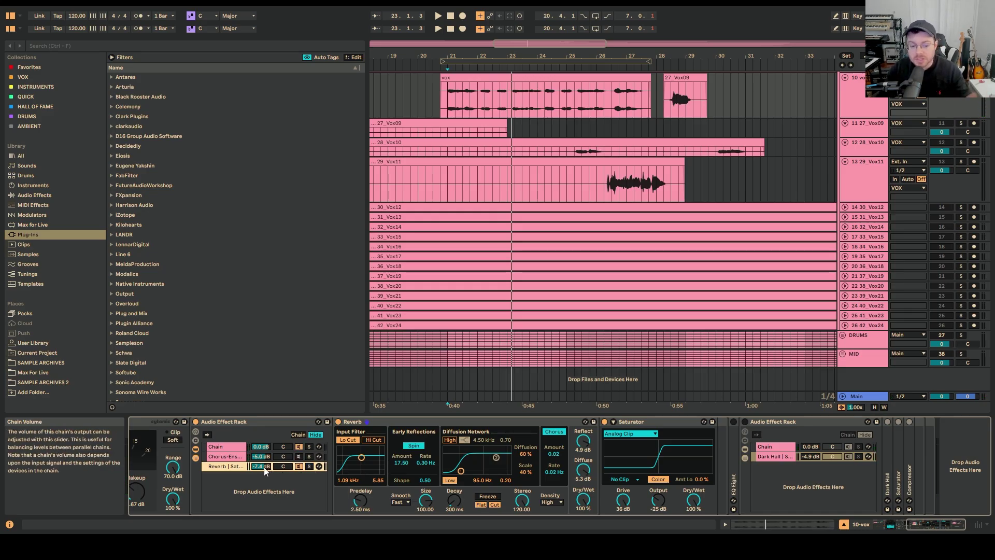
Try the Reverb and Saturator chain volume at 6.0 dB during vocal playback, and undo the volume change.
{"action": "left_click_drag", "start_coordinate": [264, 467], "coordinate": [263, 441]}
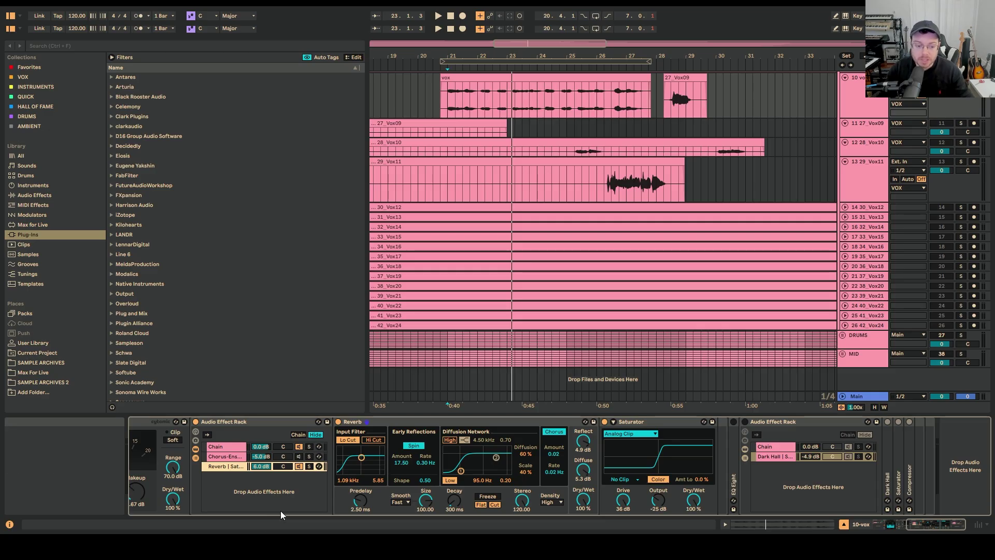
{"action": "key", "text": "space"}
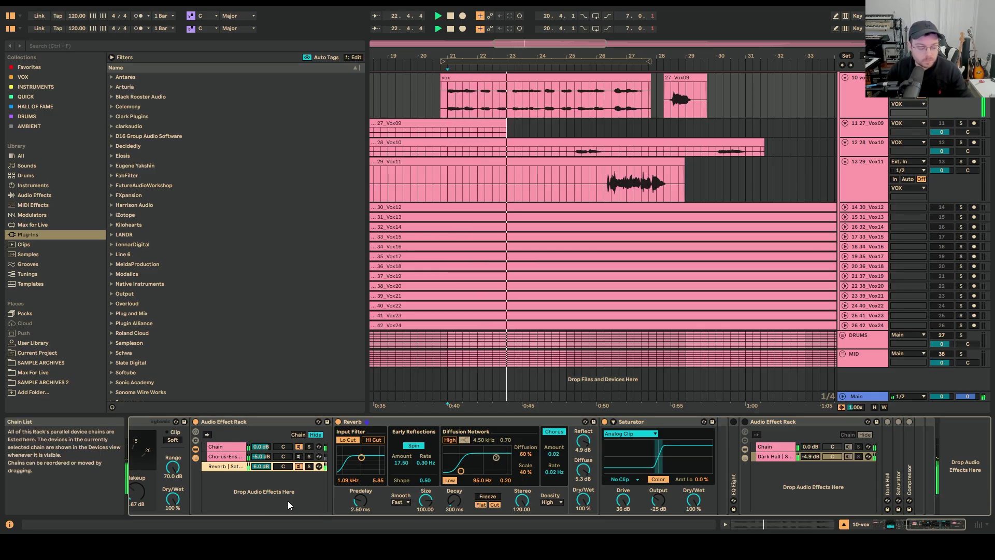
{"action": "key", "text": "ctrl+z"}
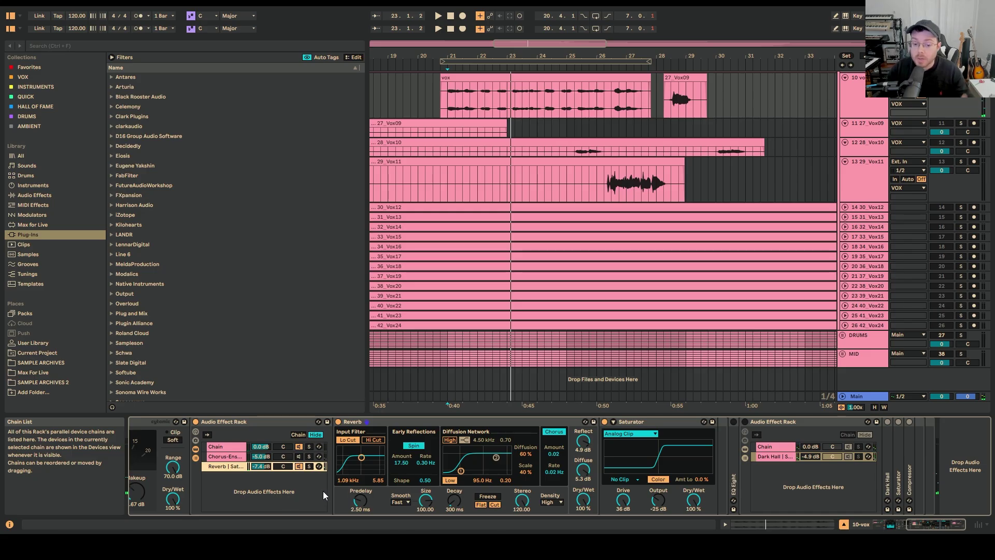
Fold the Saturator and Reverb devices, and show the Chorus-Ensemble chain of the first inner Audio Effect Rack.
{"action": "left_click", "coordinate": [679, 421]}
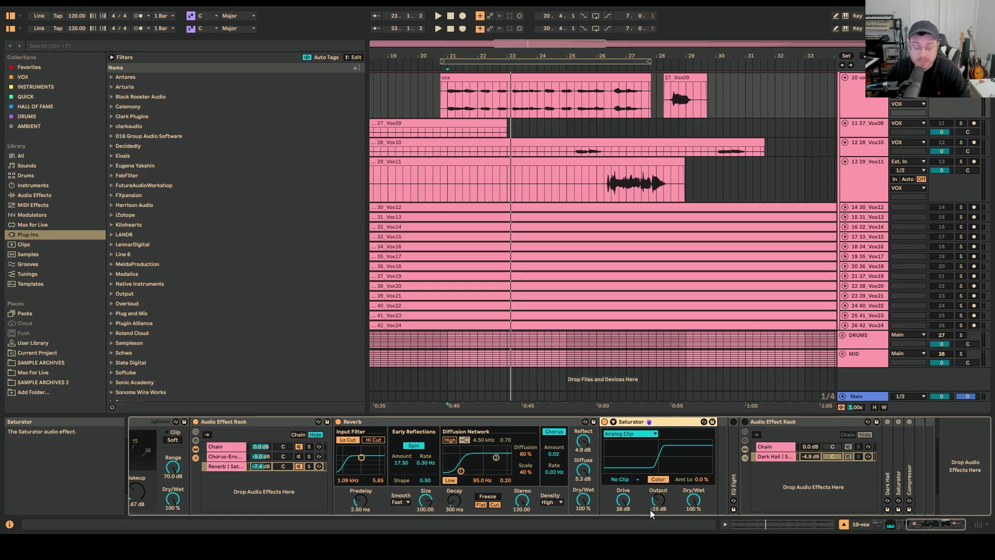
{"action": "double_click", "coordinate": [630, 423]}
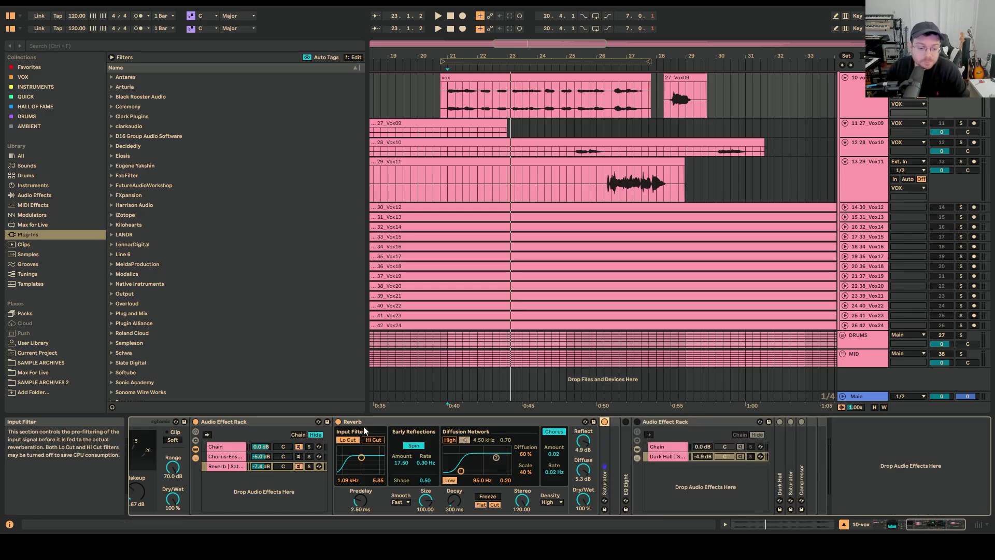
{"action": "double_click", "coordinate": [365, 423]}
{"action": "left_click", "coordinate": [323, 456]}
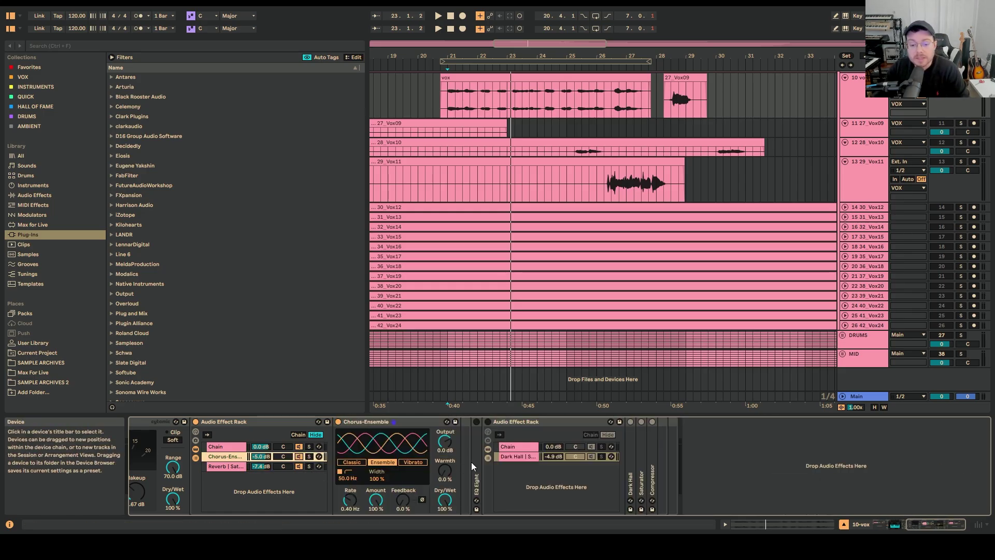
Unfold and activate the second EQ Eight to view its curve, and fold it along with the Chorus-Ensemble.
{"action": "double_click", "coordinate": [476, 441]}
{"action": "left_click", "coordinate": [476, 423]}
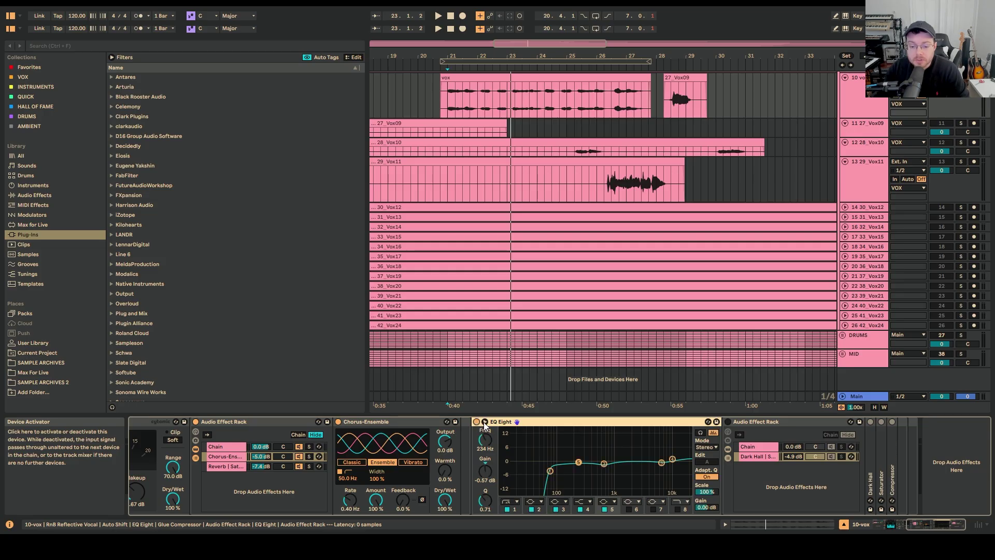
{"action": "double_click", "coordinate": [623, 423]}
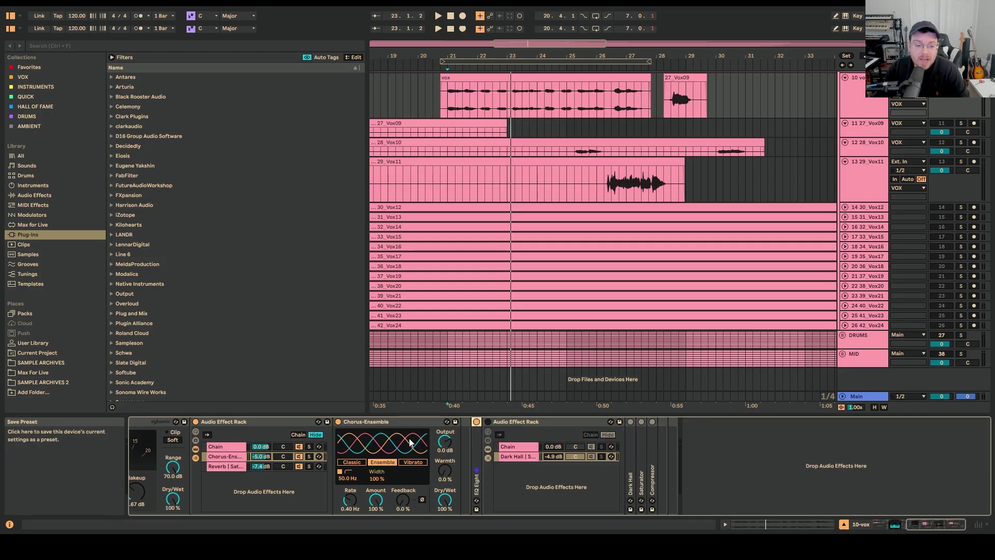
{"action": "double_click", "coordinate": [387, 424]}
{"action": "left_click", "coordinate": [286, 425]}
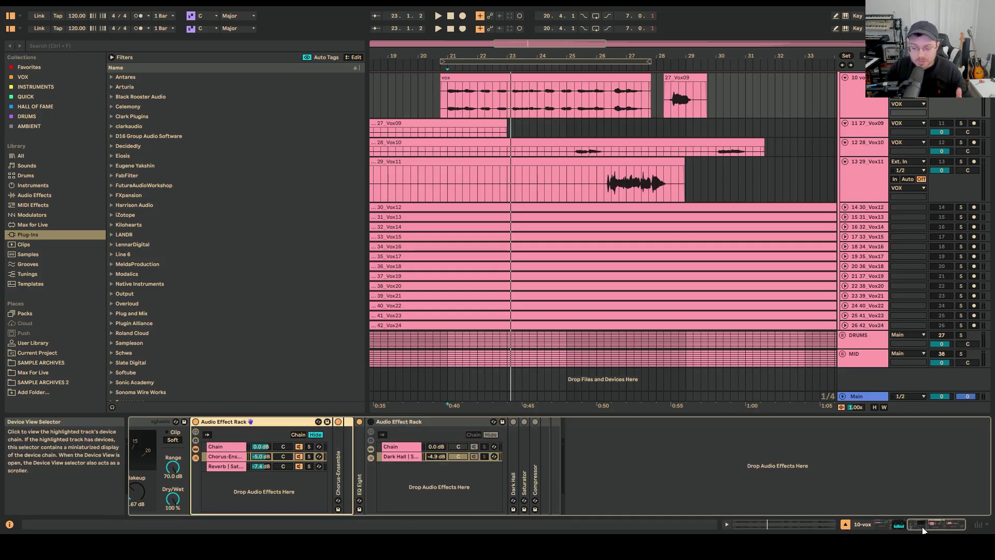
{"action": "left_click_drag", "start_coordinate": [922, 527], "coordinate": [912, 529]}
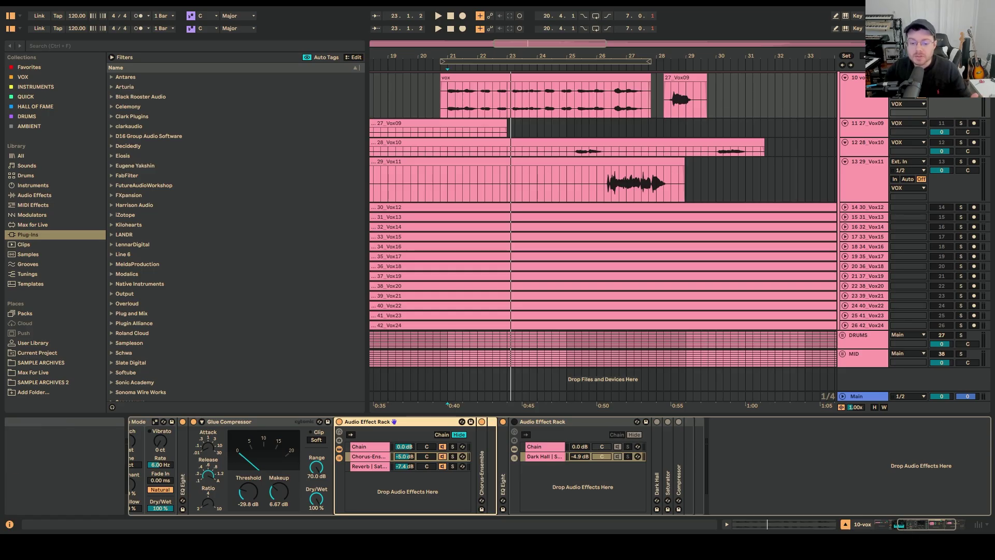
{"action": "left_click", "coordinate": [501, 484]}
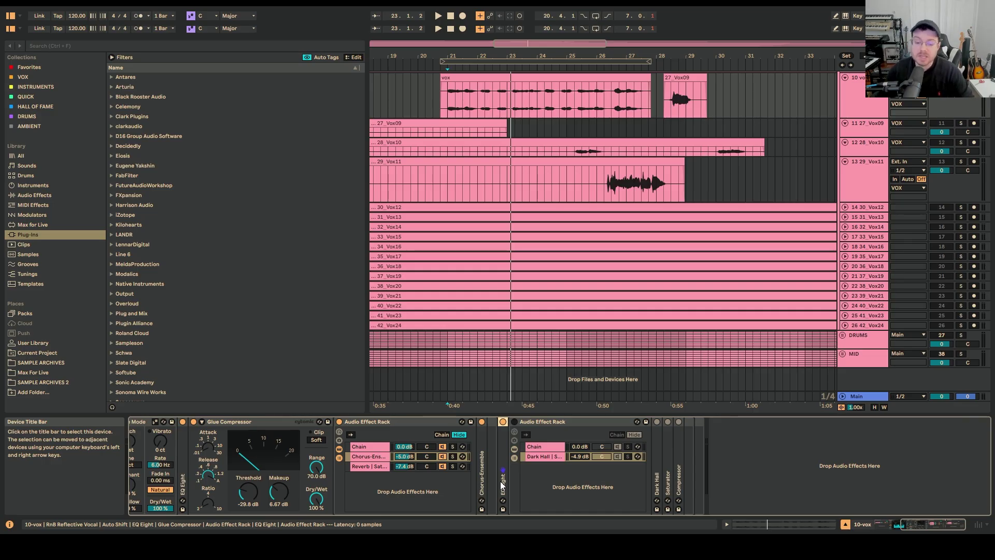
Activate the second inner Audio Effect Rack, and unfold its Dark Hall, Saturator and Compressor devices including the Compressor's sidechain settings.
{"action": "left_click", "coordinate": [513, 421]}
{"action": "double_click", "coordinate": [657, 471]}
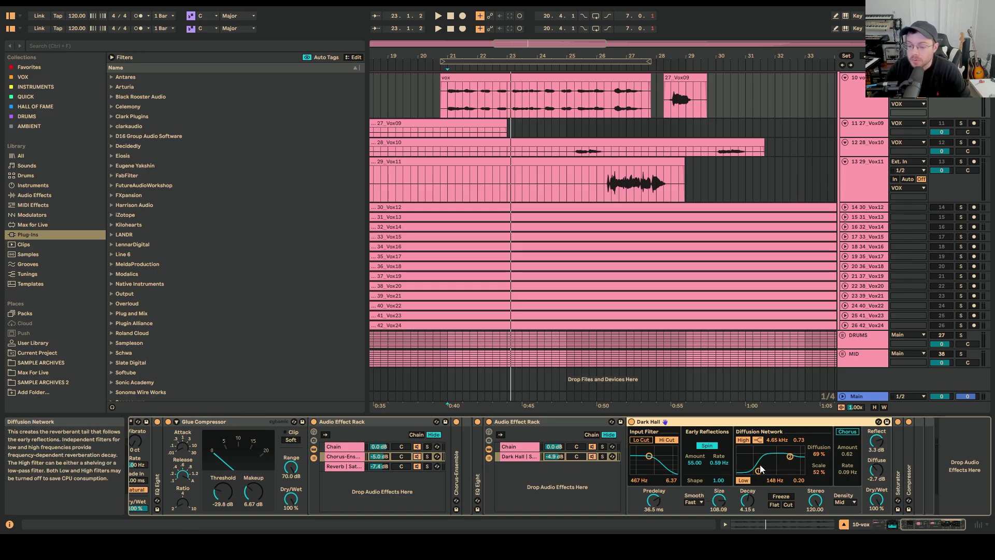
{"action": "double_click", "coordinate": [895, 477]}
{"action": "left_click_drag", "start_coordinate": [914, 529], "coordinate": [956, 524]}
{"action": "double_click", "coordinate": [910, 481]}
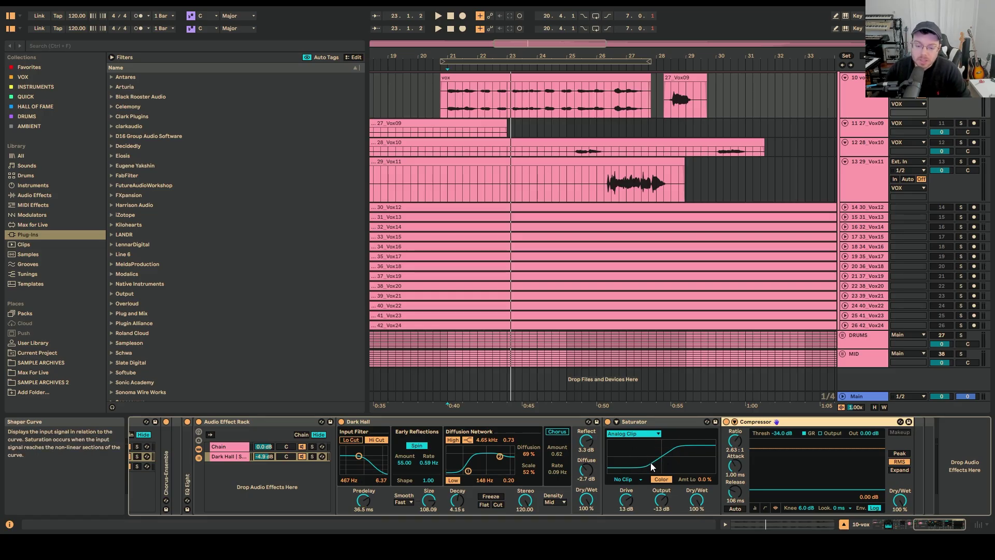
{"action": "left_click", "coordinate": [735, 422]}
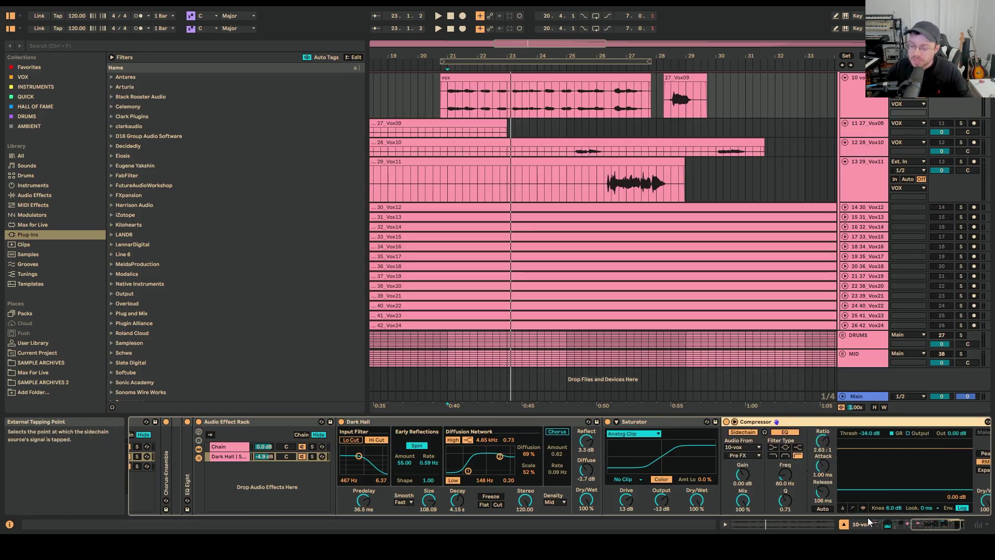
{"action": "left_click", "coordinate": [932, 524]}
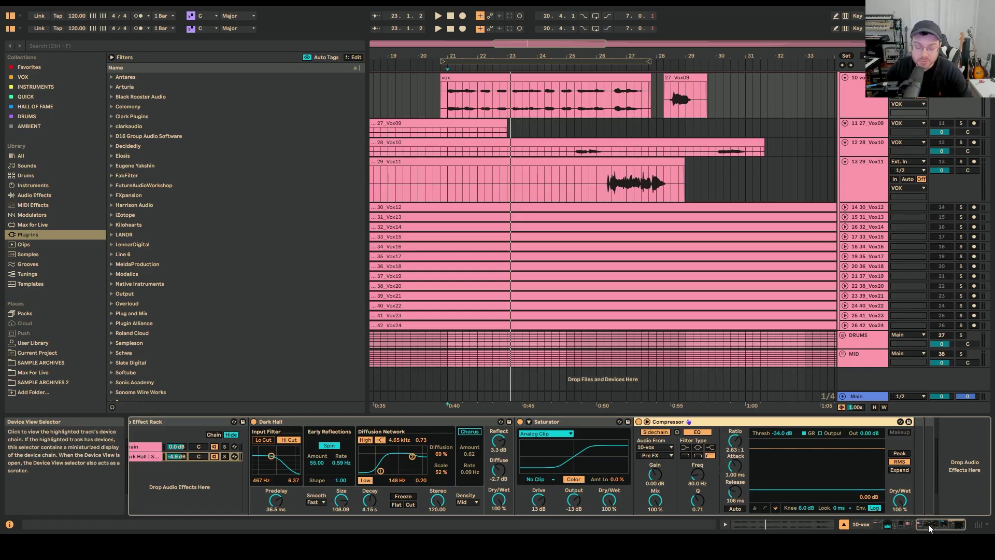
Play the vocal with the Dark Hall Audio Effect Rack bypassed, and reactivate the rack during playback.
{"action": "mouse_move", "coordinate": [928, 524]}
{"action": "left_mouse_down"}
{"action": "mouse_move", "coordinate": [884, 524]}
{"action": "mouse_move", "coordinate": [916, 525]}
{"action": "left_mouse_up"}
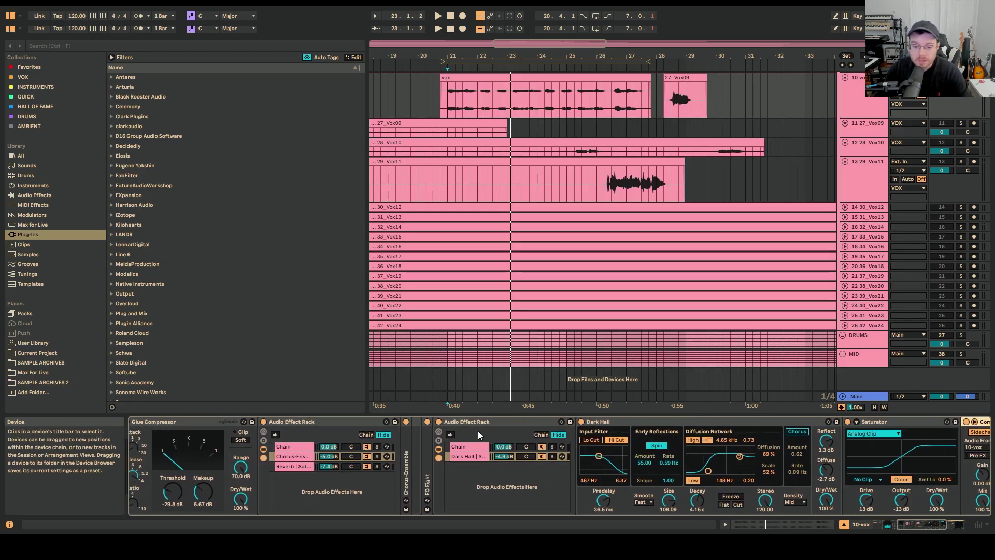
{"action": "left_click", "coordinate": [439, 421]}
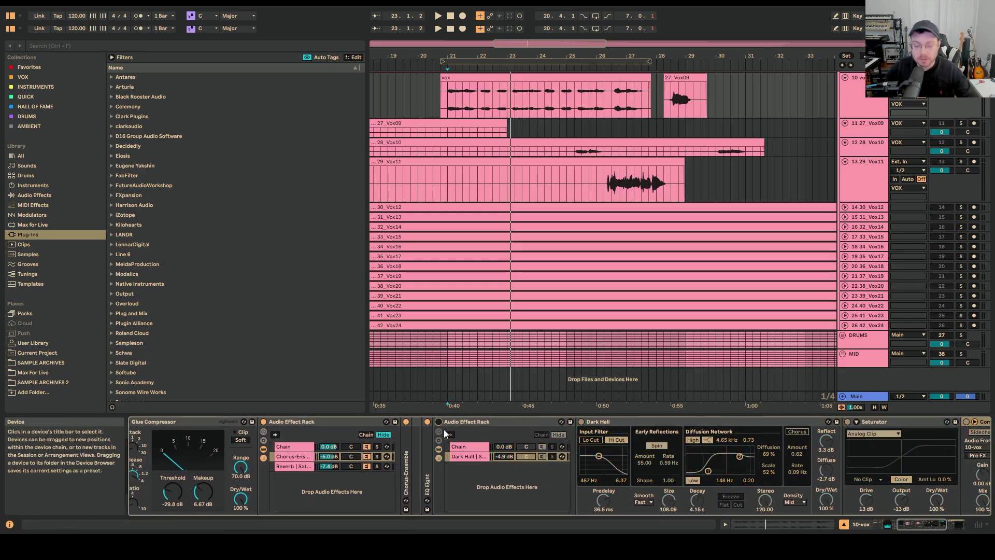
{"action": "key", "text": "space"}
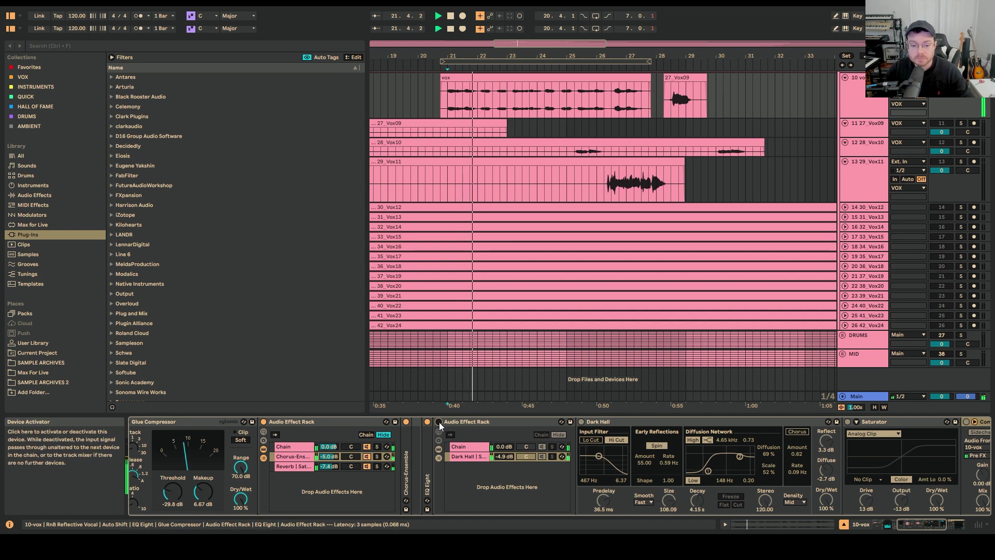
{"action": "left_click", "coordinate": [439, 422]}
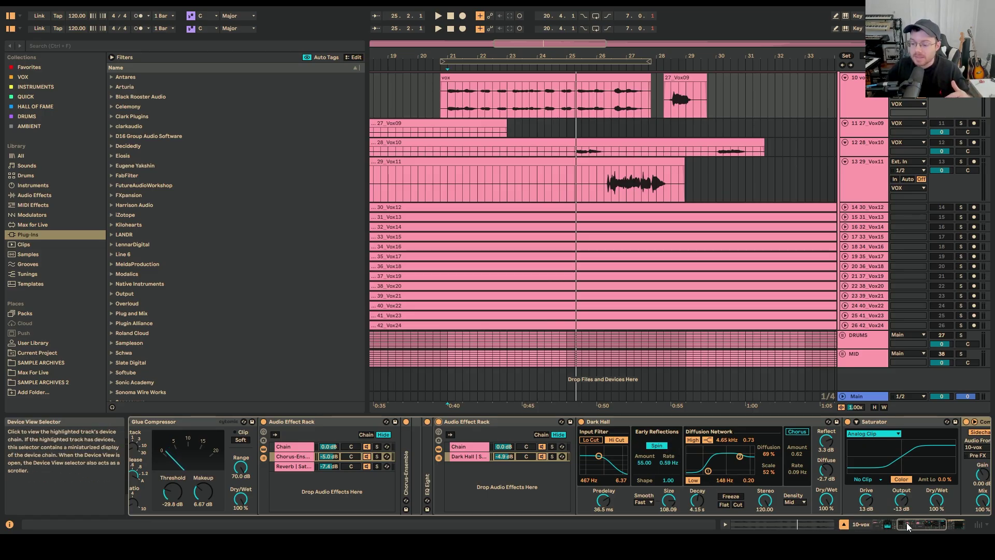
Fold the Saturator after Dark Hall, and play the vocal to examine the sidechained Compressor's gain reduction.
{"action": "left_click_drag", "start_coordinate": [906, 522], "coordinate": [911, 522]}
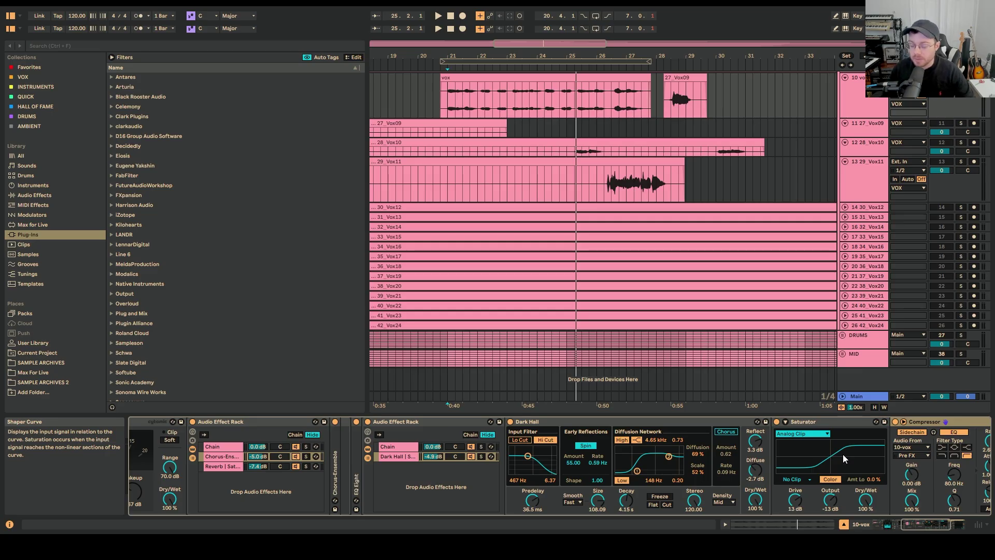
{"action": "double_click", "coordinate": [820, 422]}
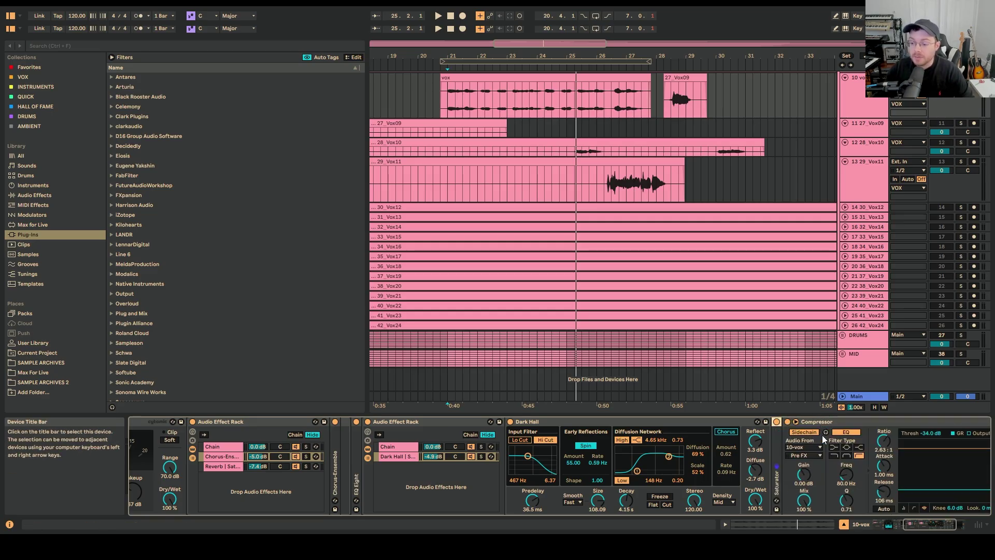
{"action": "left_click_drag", "start_coordinate": [910, 525], "coordinate": [922, 527]}
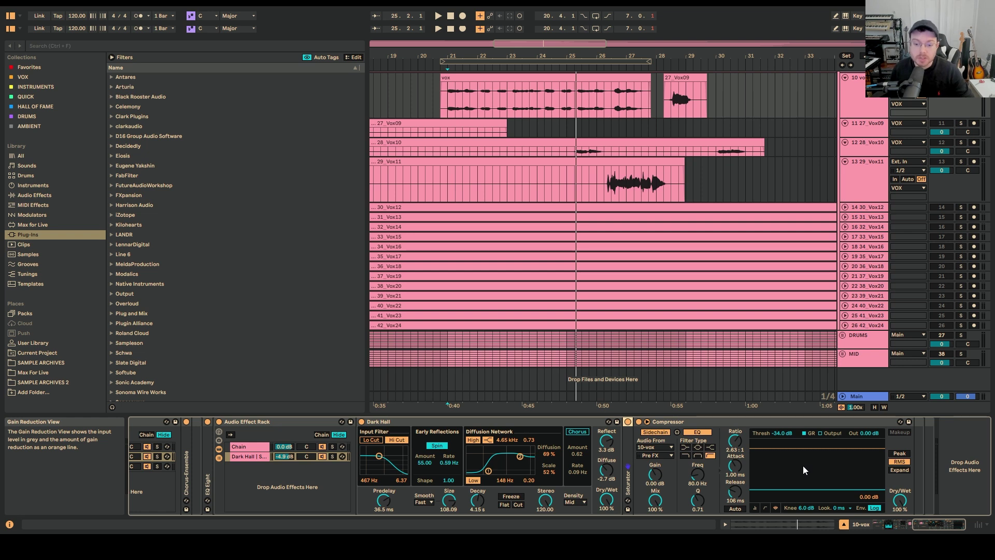
{"action": "key", "text": "space"}
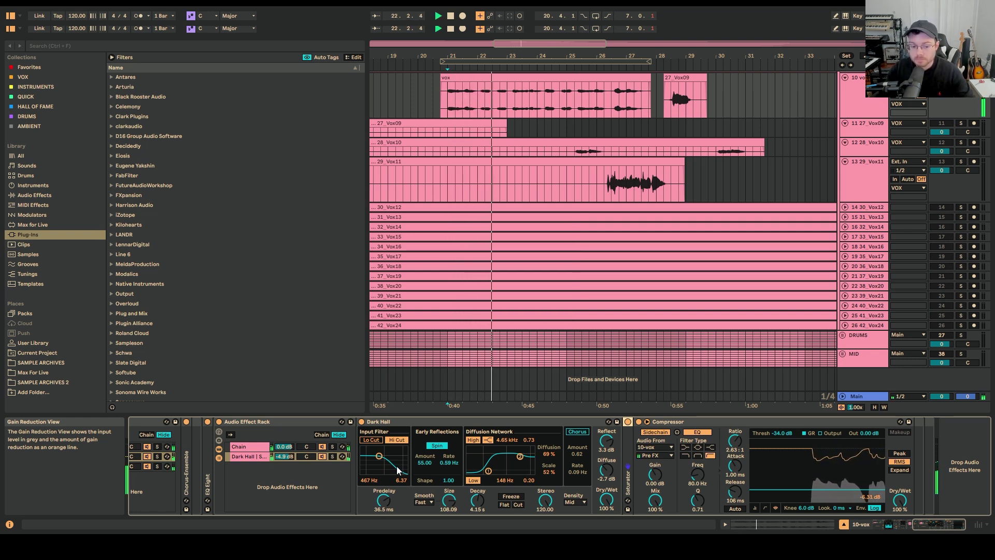
{"action": "key", "text": "space"}
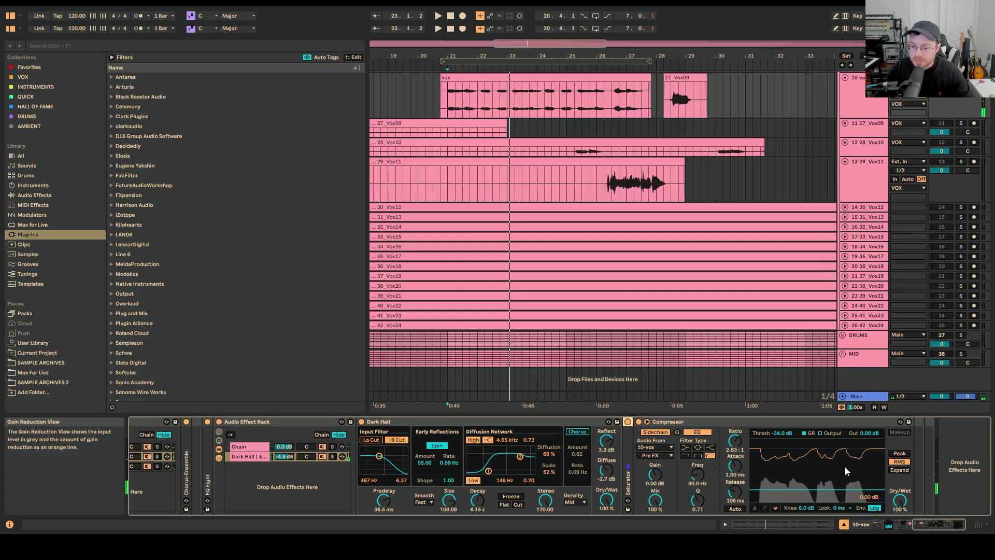
Solo the Dark Hall chain to audition the ducked reverb, and play the vocal again with the solo released.
{"action": "left_click", "coordinate": [332, 456]}
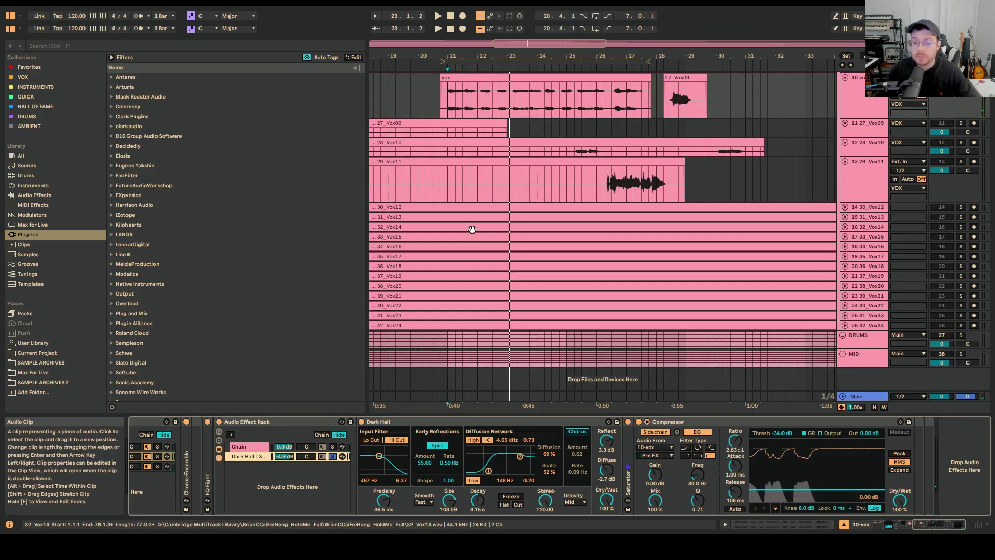
{"action": "key", "text": "space"}
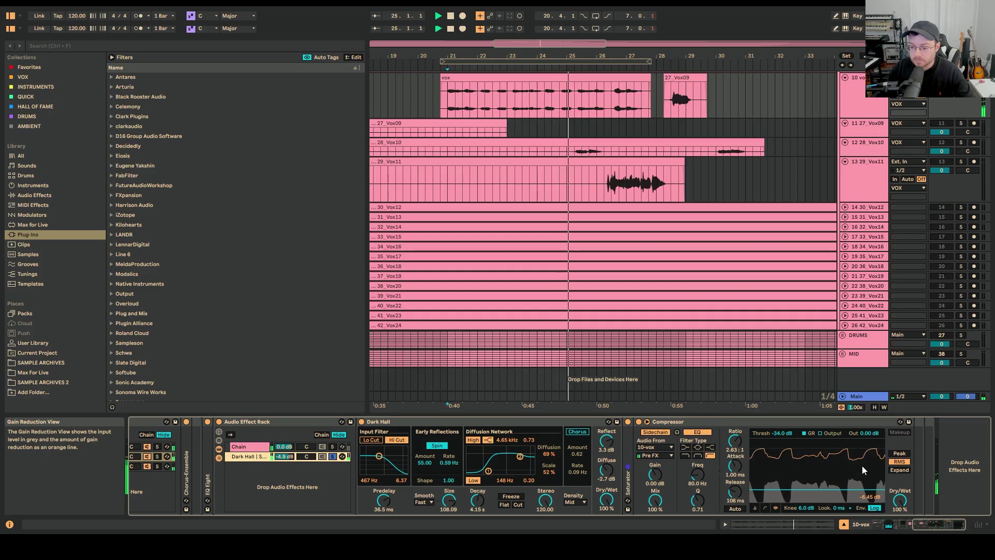
{"action": "key", "text": "space"}
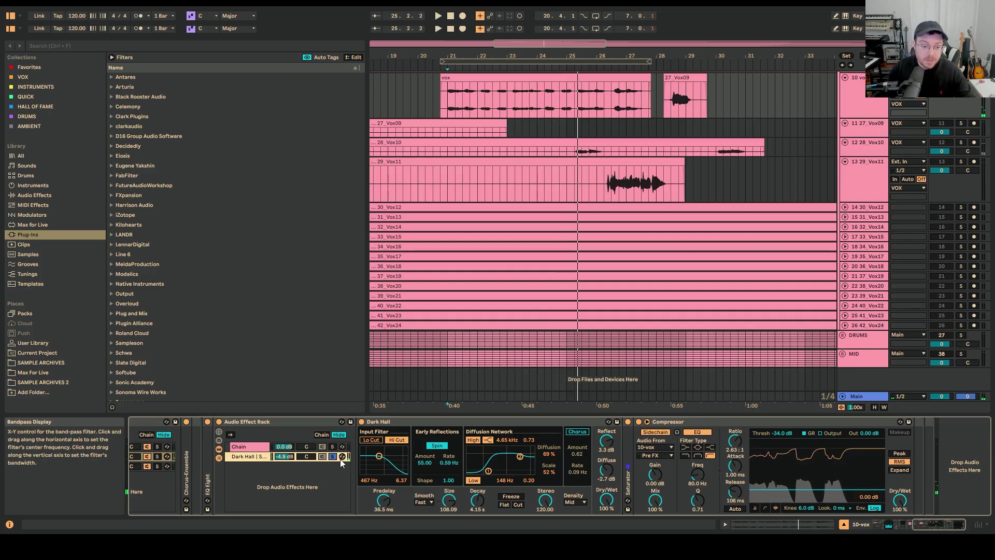
{"action": "key", "text": "space"}
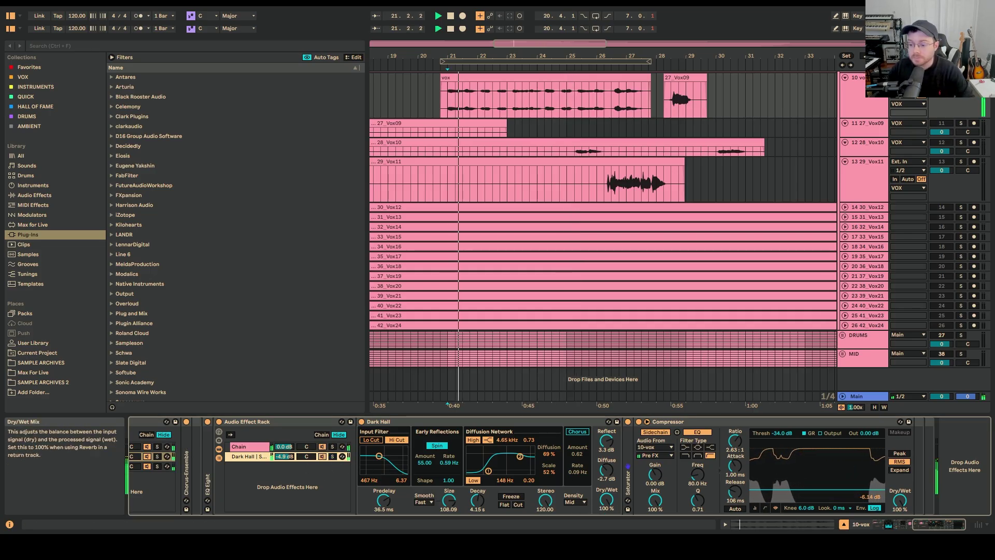
Fold the second inner Audio Effect Rack, hiding its chain list and devices while the vocal plays.
{"action": "left_click_drag", "start_coordinate": [922, 530], "coordinate": [912, 529]}
{"action": "left_click", "coordinate": [413, 423]}
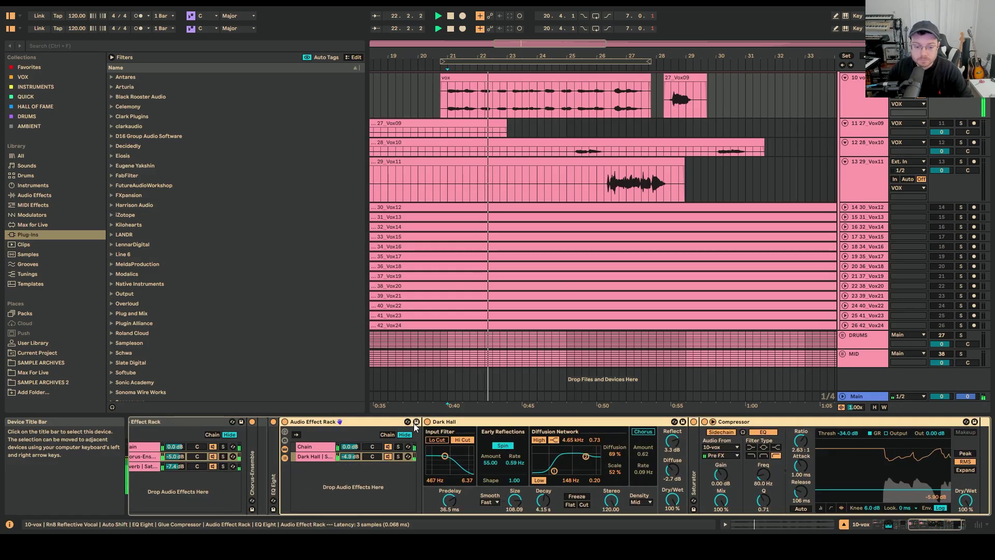
{"action": "left_click", "coordinate": [416, 421]}
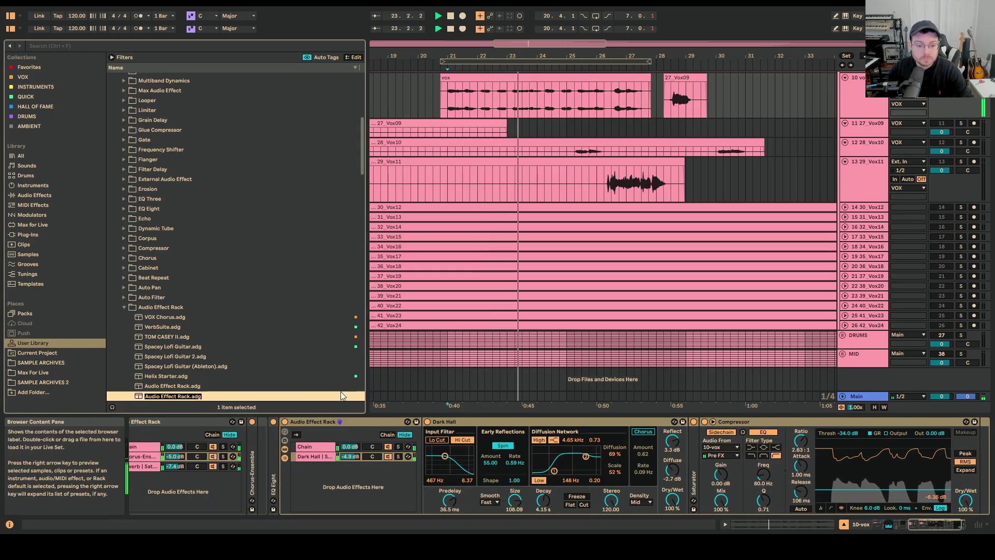
{"action": "double_click", "coordinate": [329, 420]}
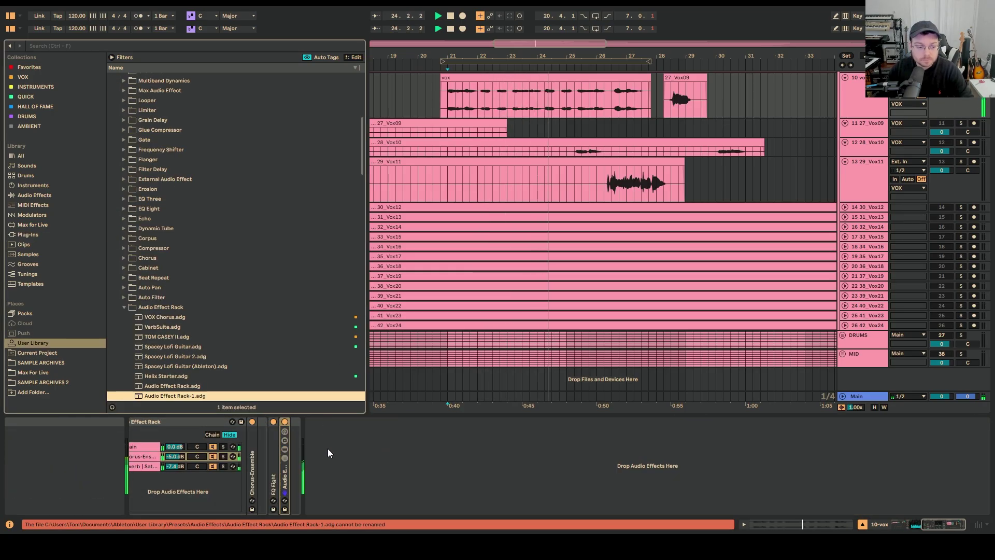